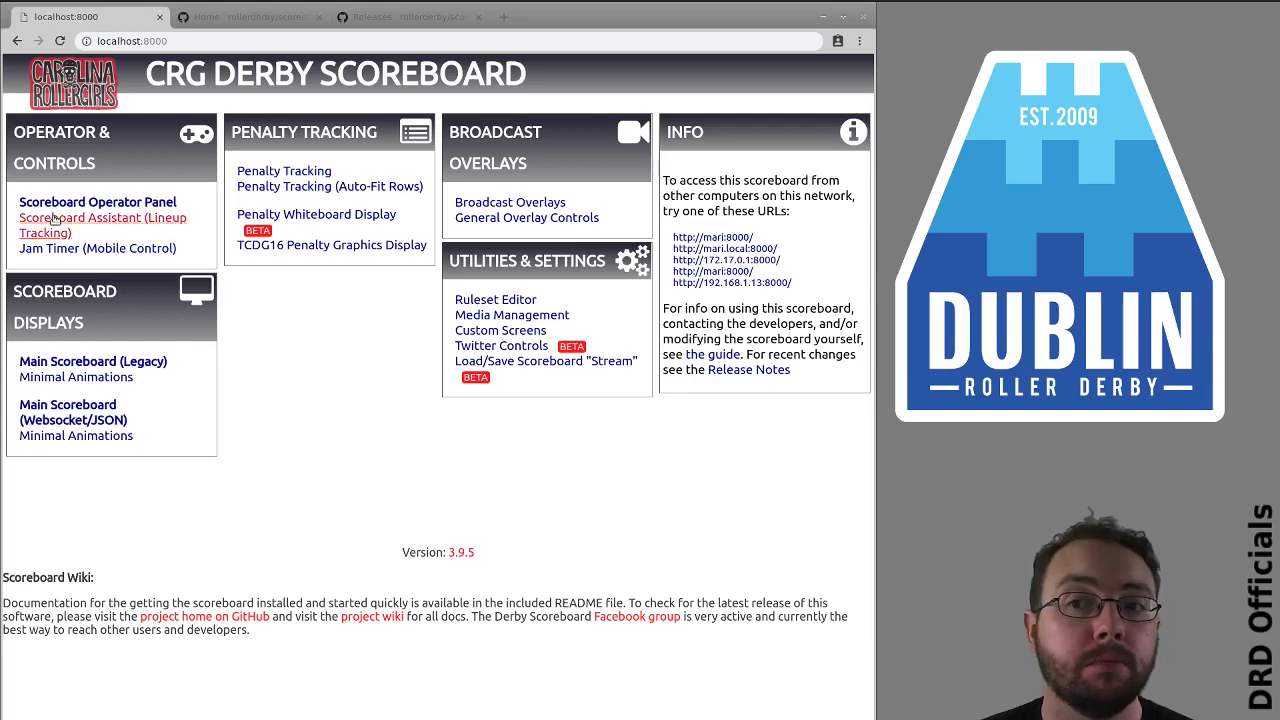
Open the scoreboard operator panel and start an adhoc game with Black against White under the WFTDA Sanctioned ruleset.
left_click(82, 202)
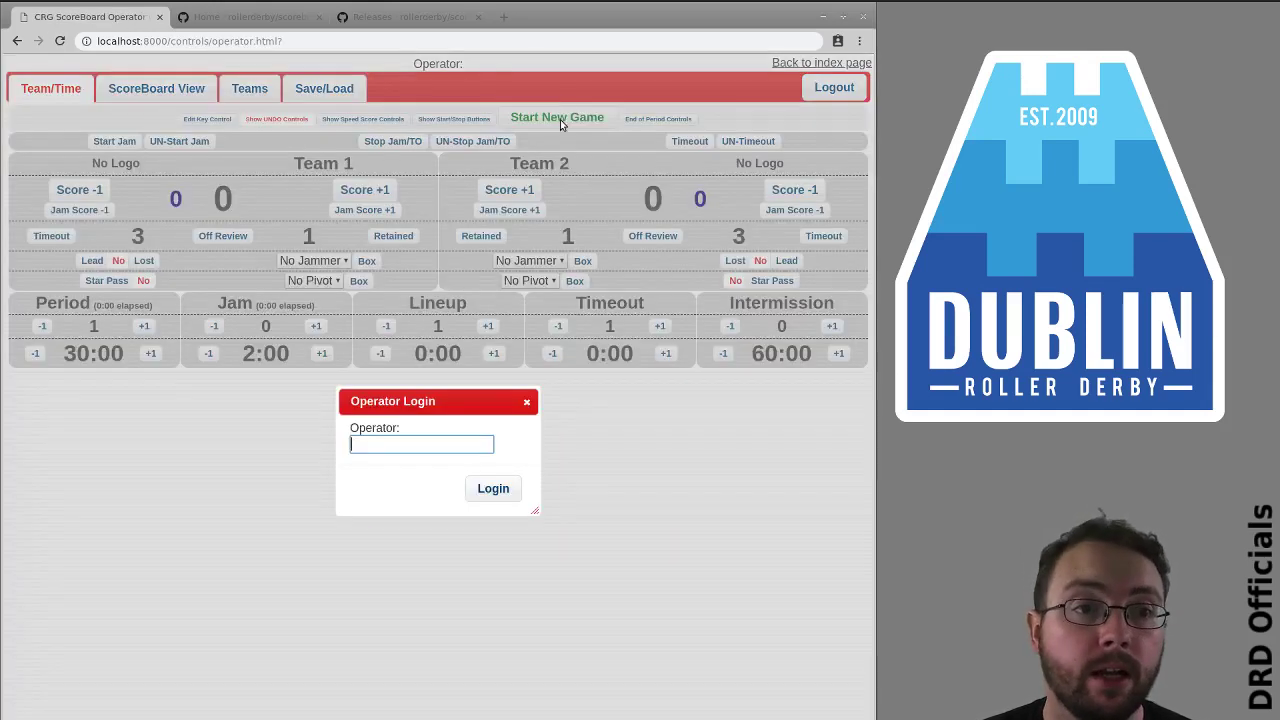
left_click(529, 401)
left_click(557, 127)
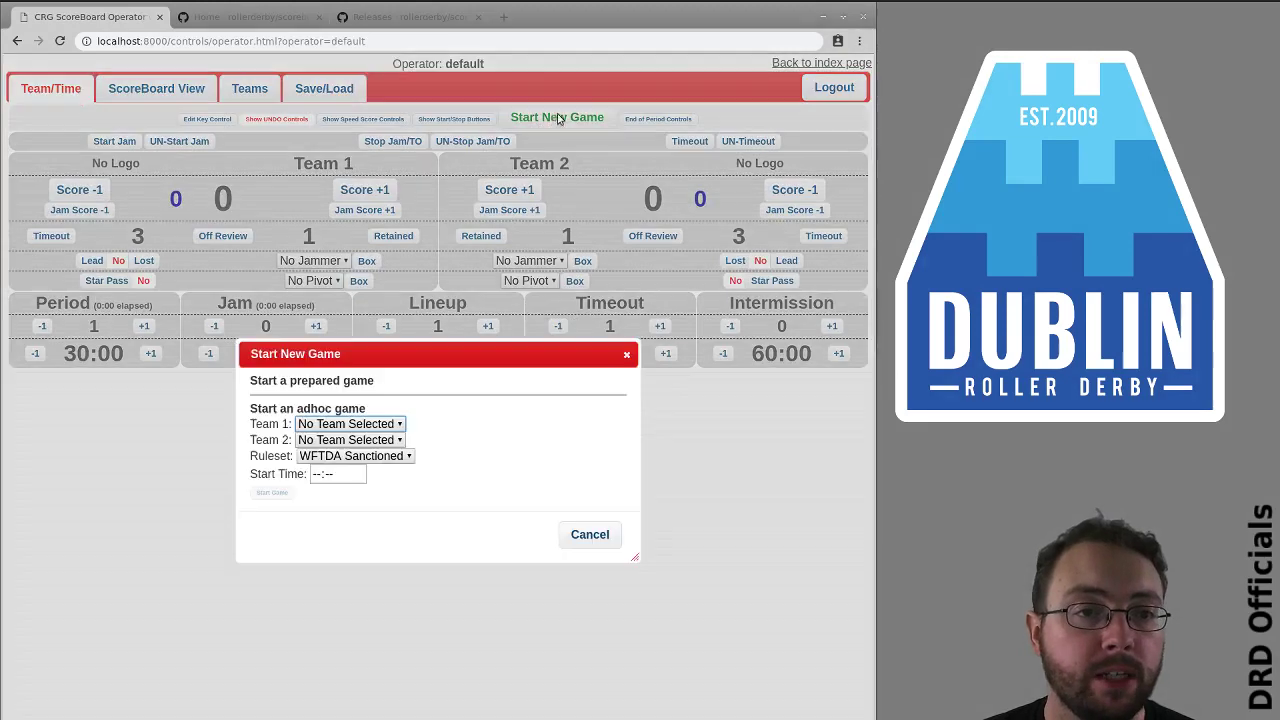
left_click(400, 424)
left_click(313, 454)
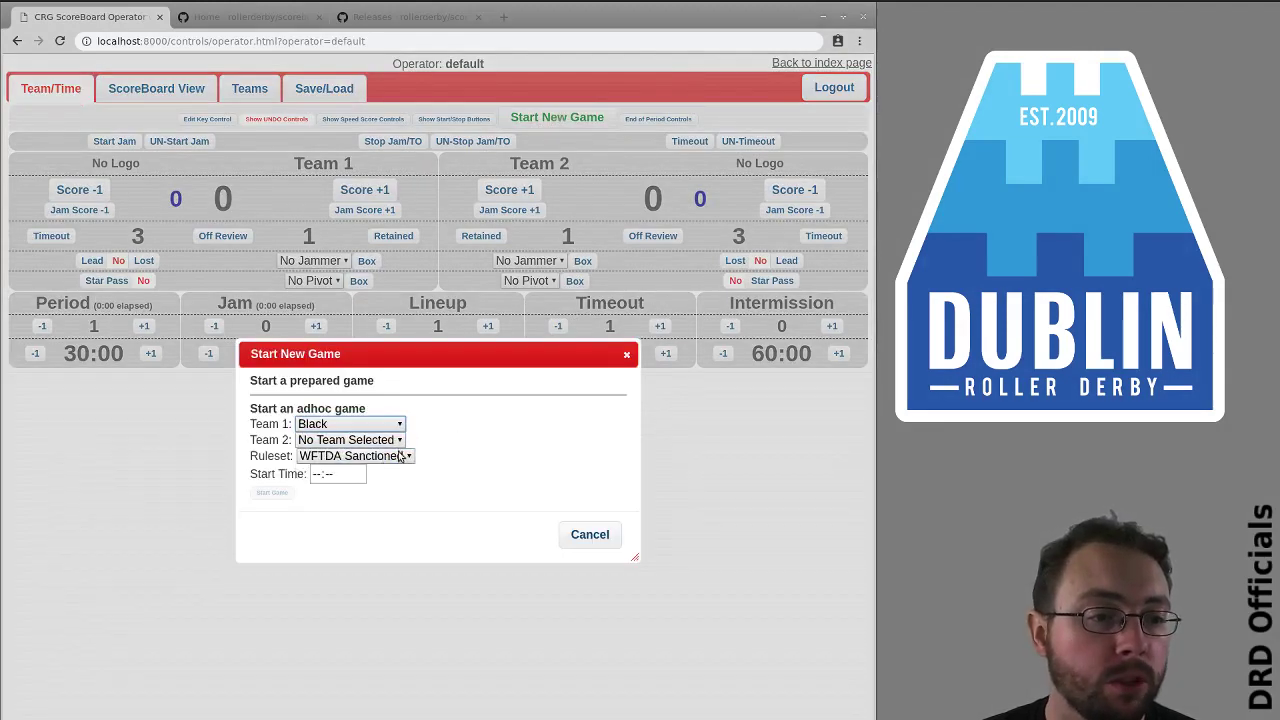
left_click(350, 440)
left_click(320, 485)
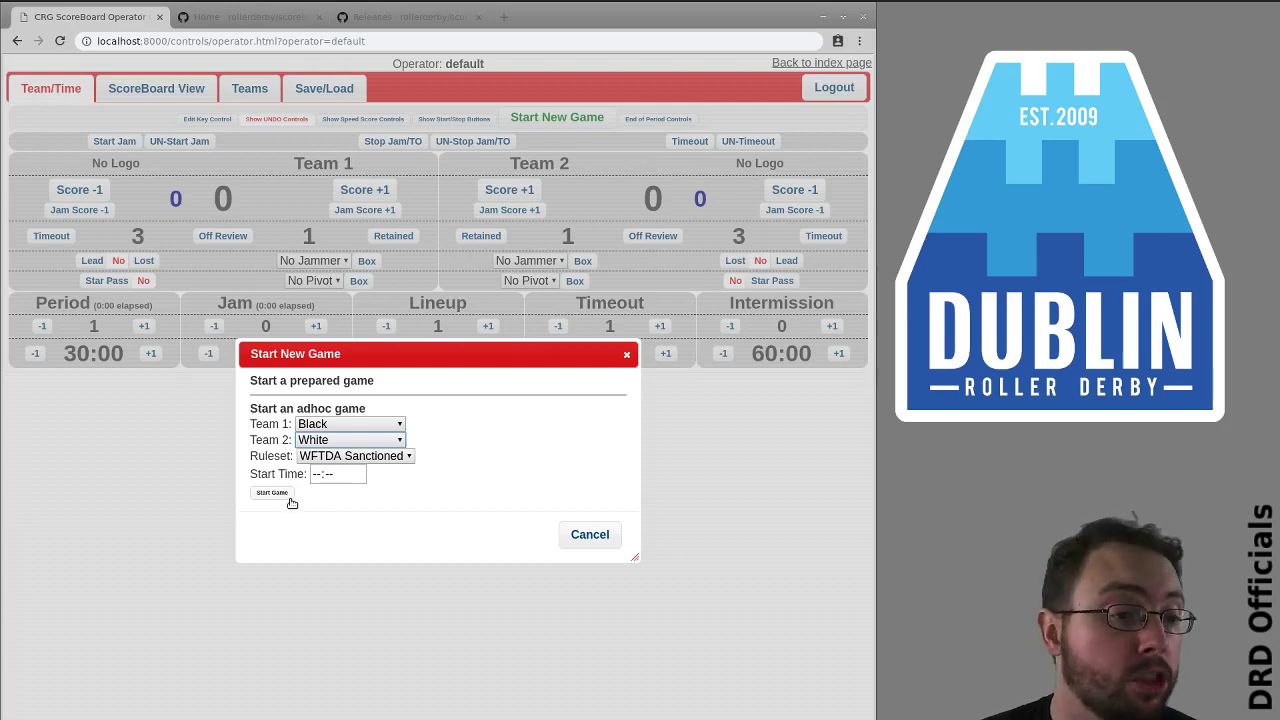
left_click(272, 493)
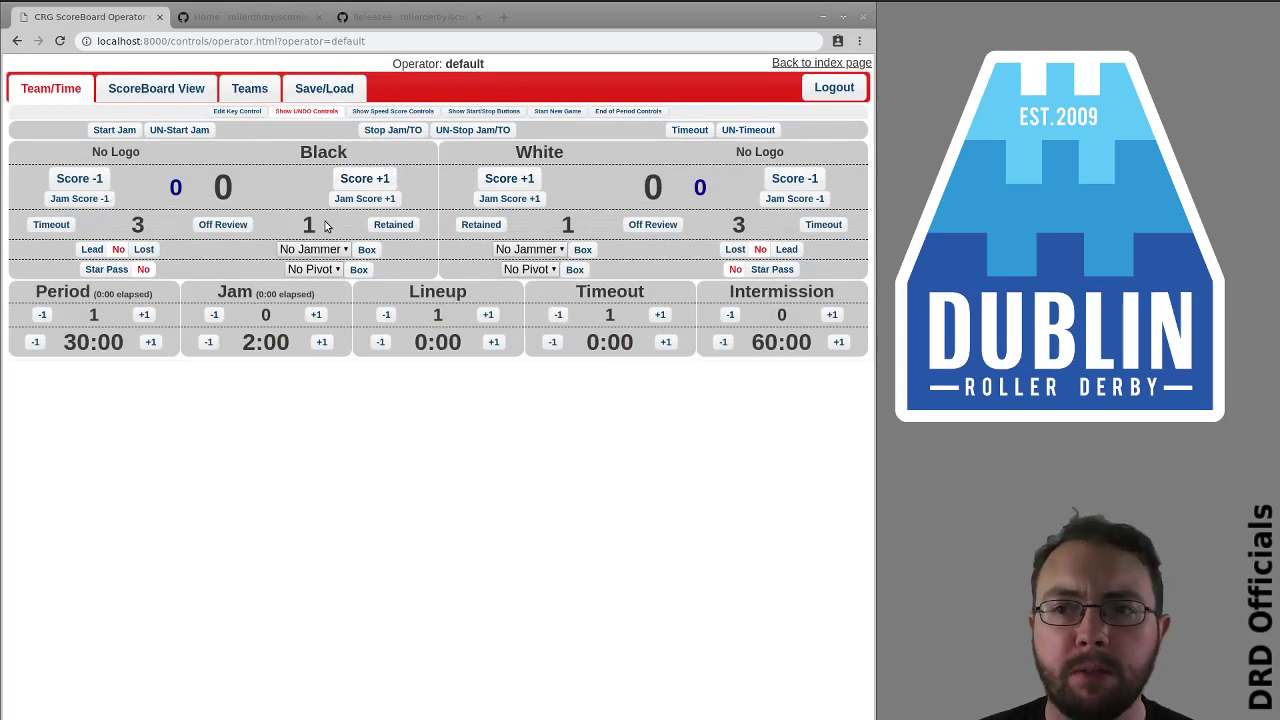
View the image categories and the sponsor_banner upload option in media management, and return to the index page.
left_click(800, 66)
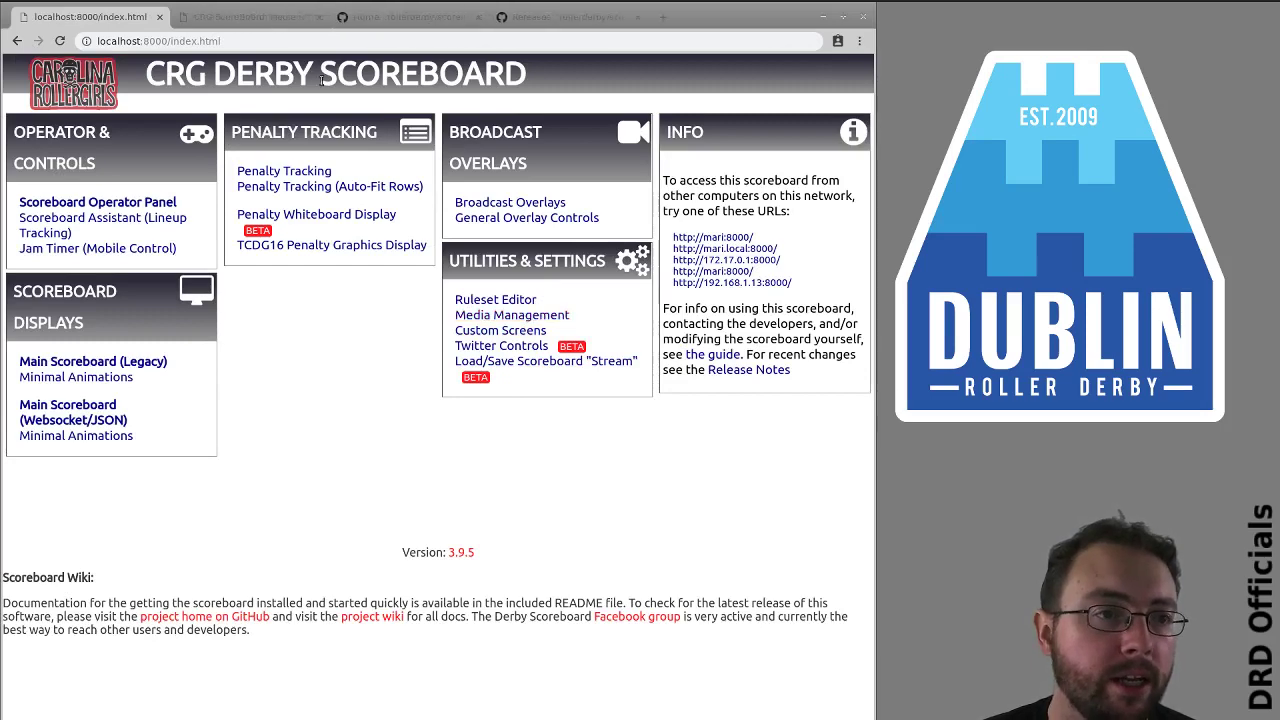
left_click(250, 17)
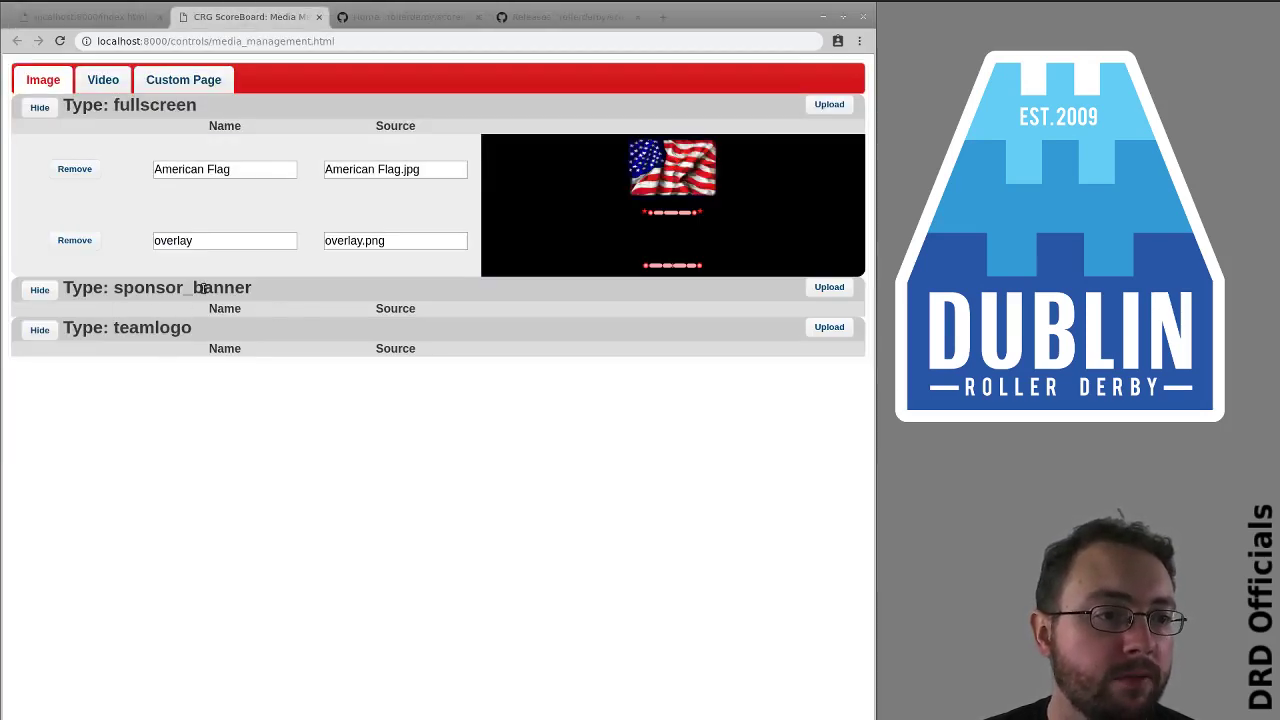
double_click(202, 288)
left_click(415, 291)
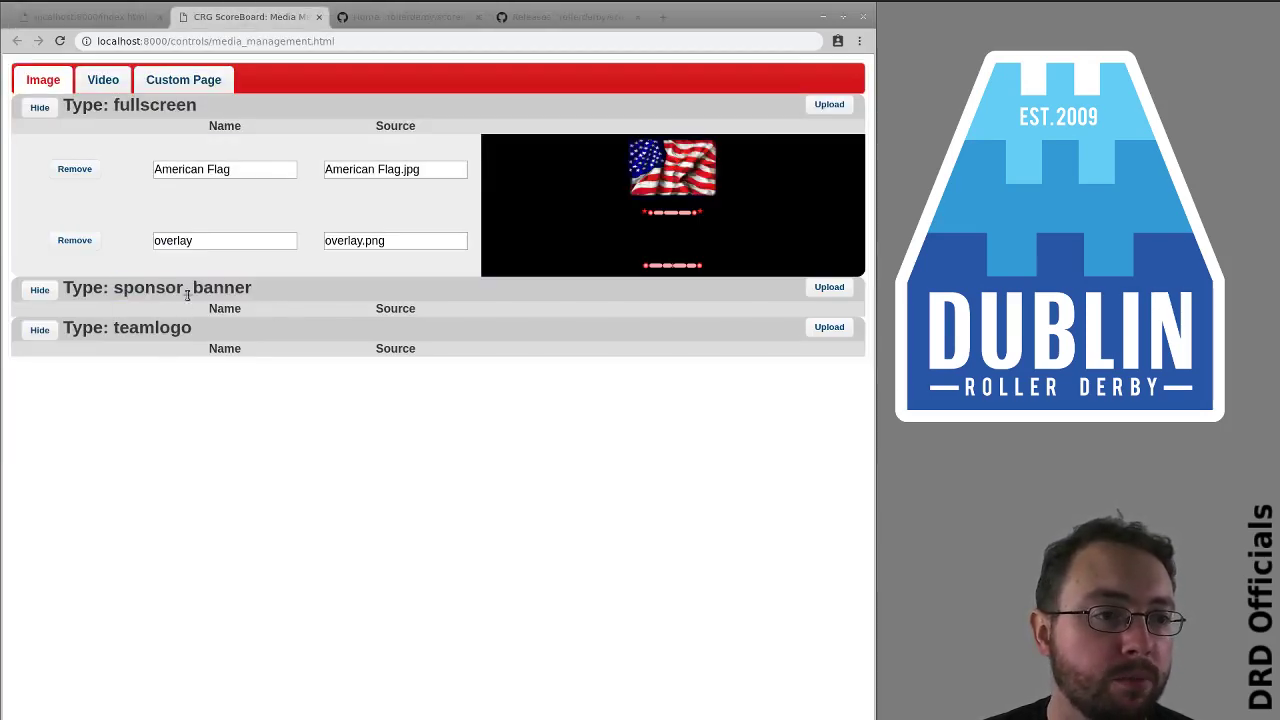
left_click(828, 285)
left_click(660, 380)
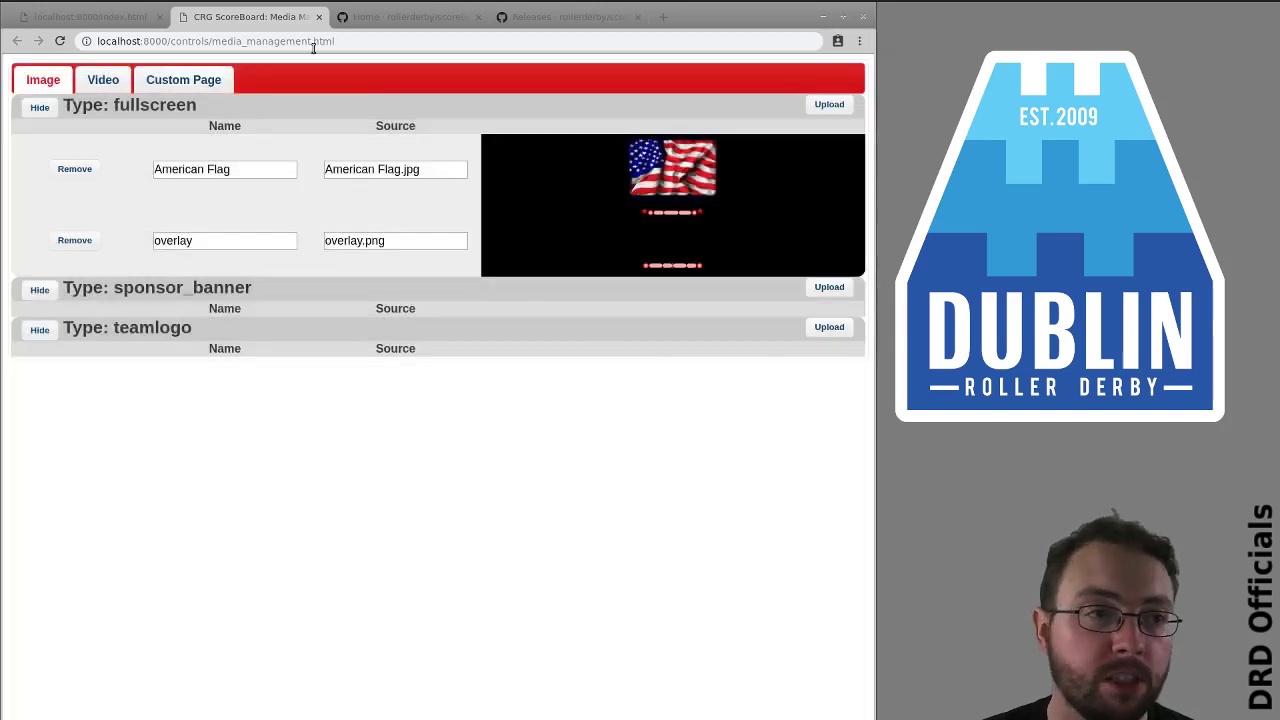
left_click(90, 17)
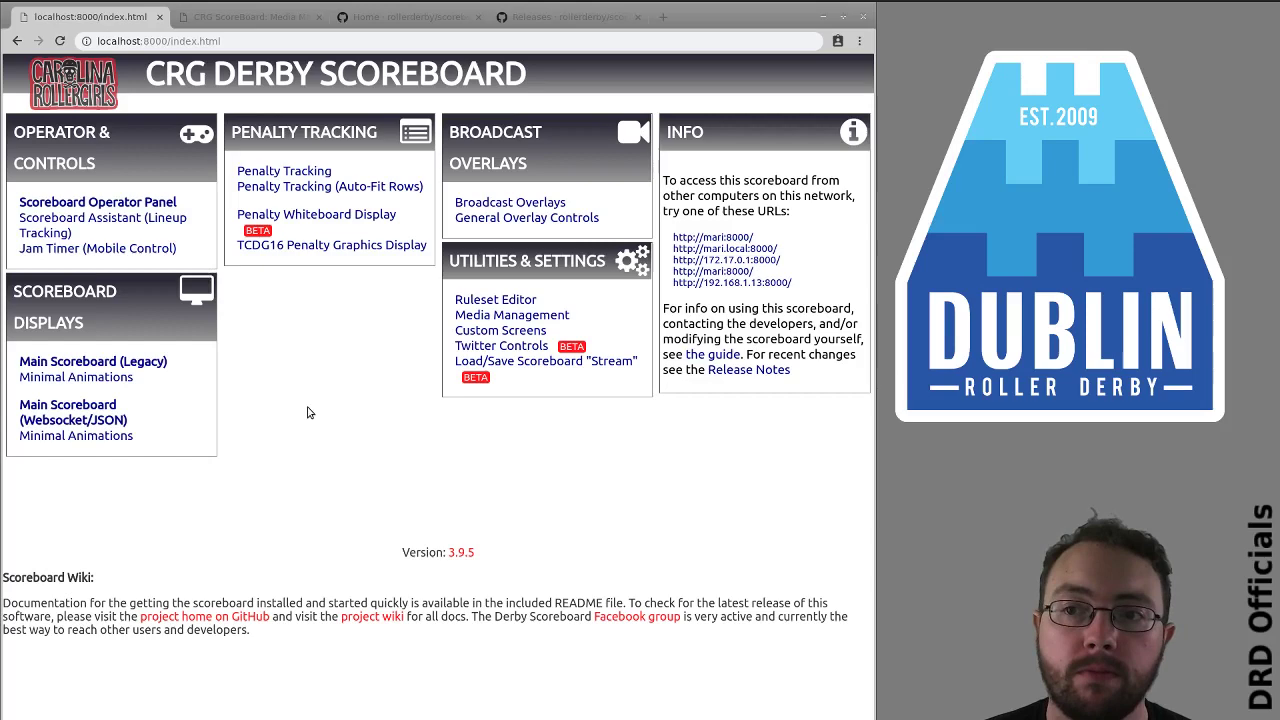
In the operator panel, assign the q key to Black's +4 speed score control and use it to add four points.
left_click(97, 202)
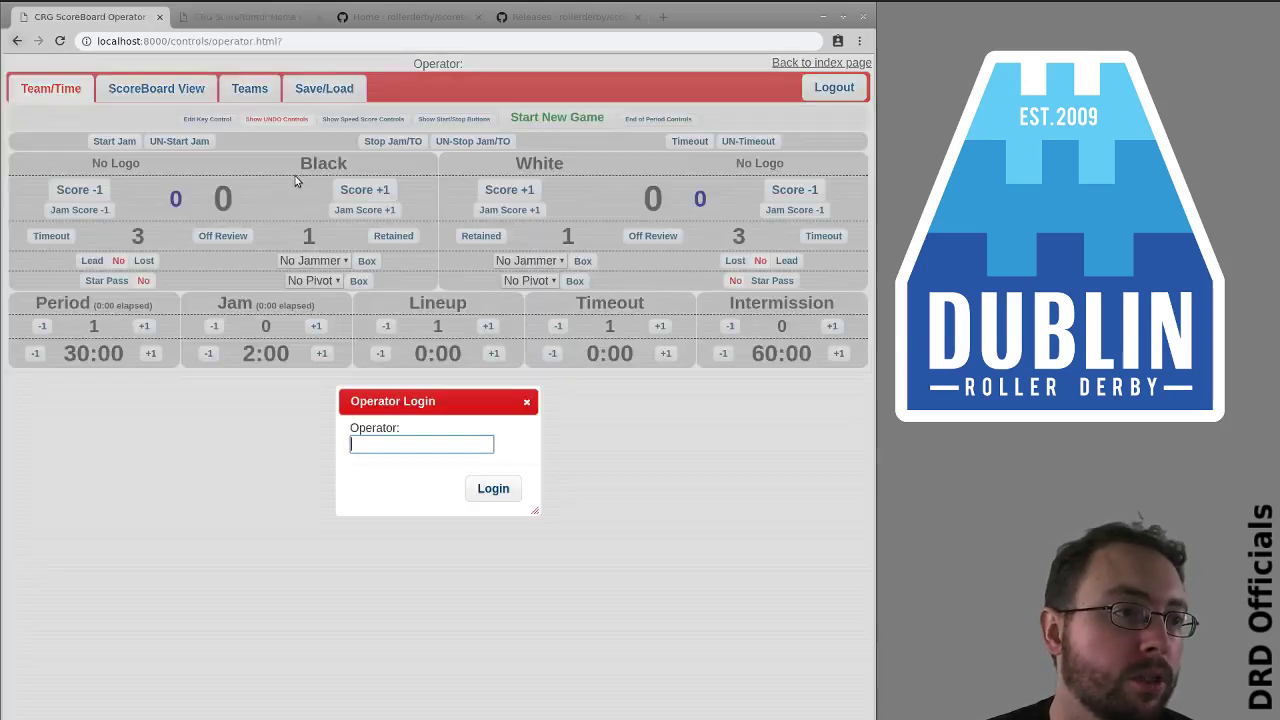
left_click(527, 403)
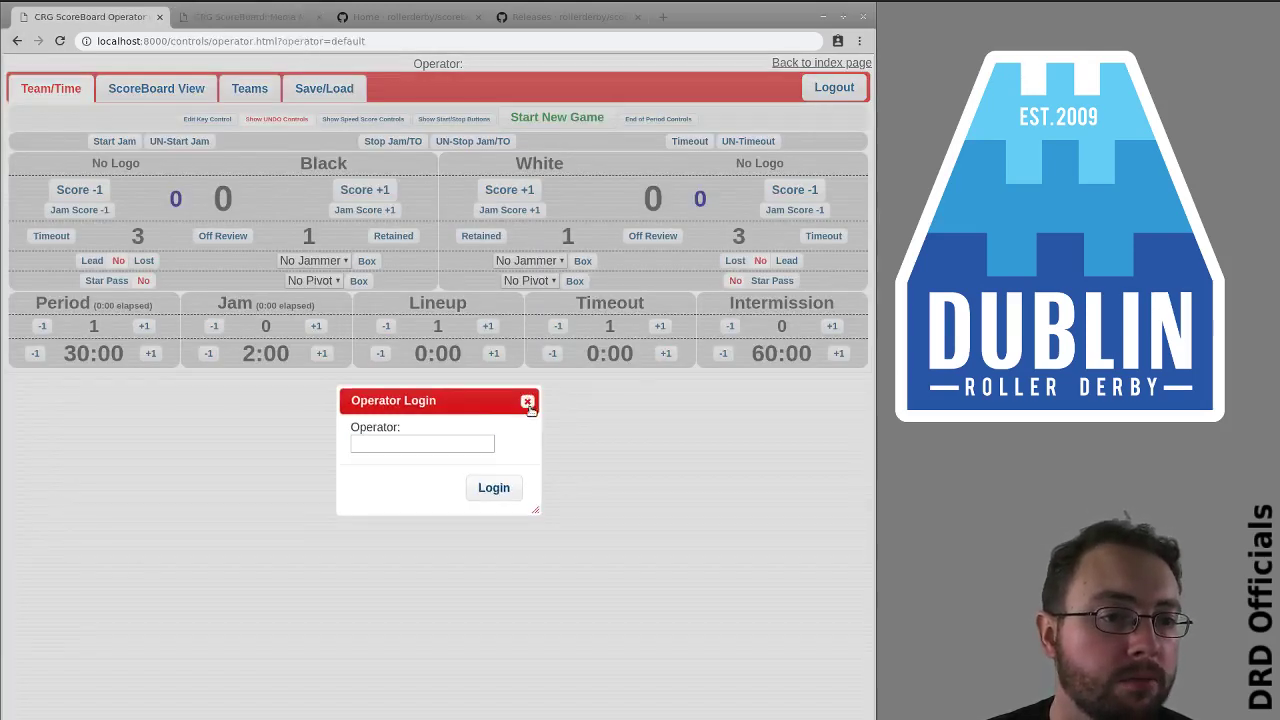
left_click(220, 121)
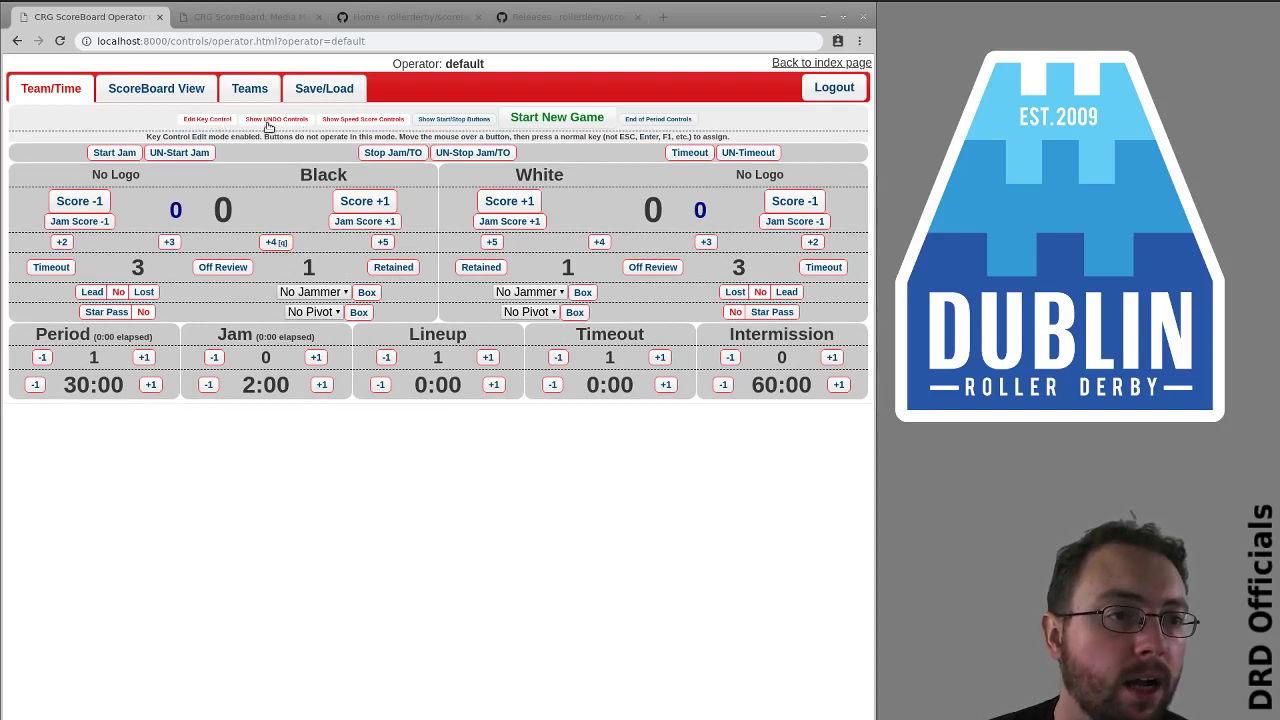
left_click(210, 121)
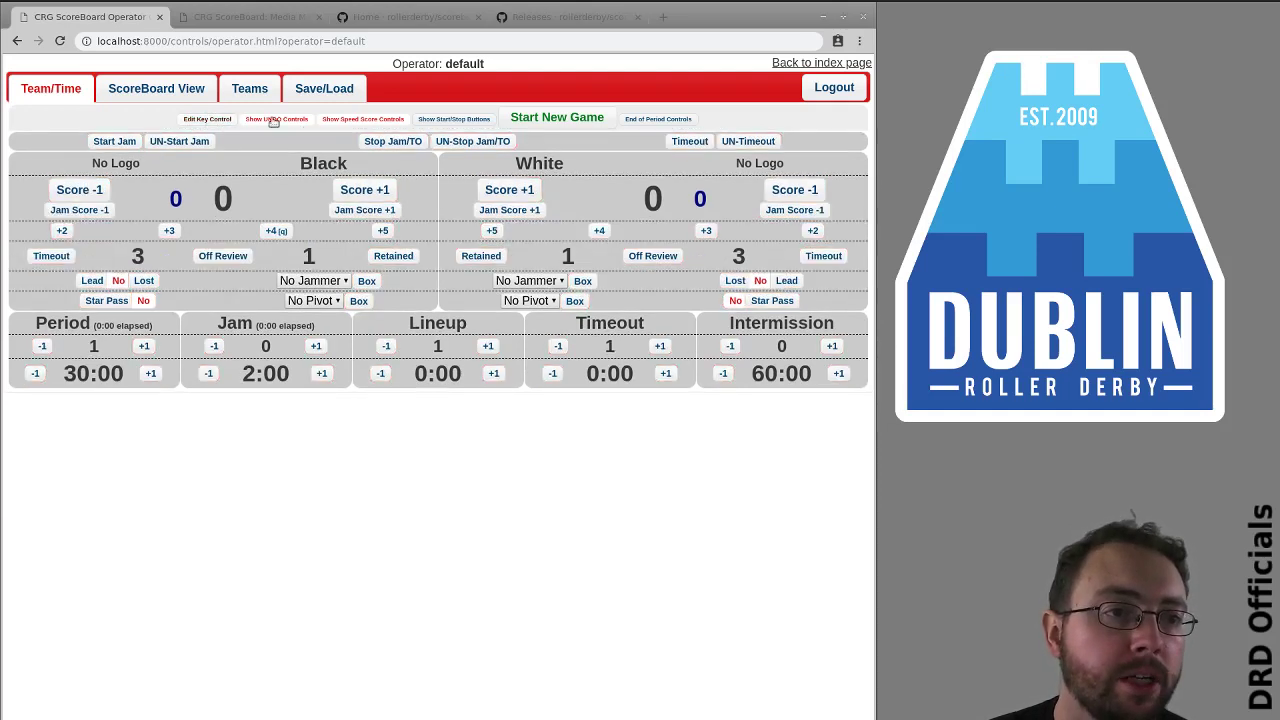
left_click(375, 121)
key("q")
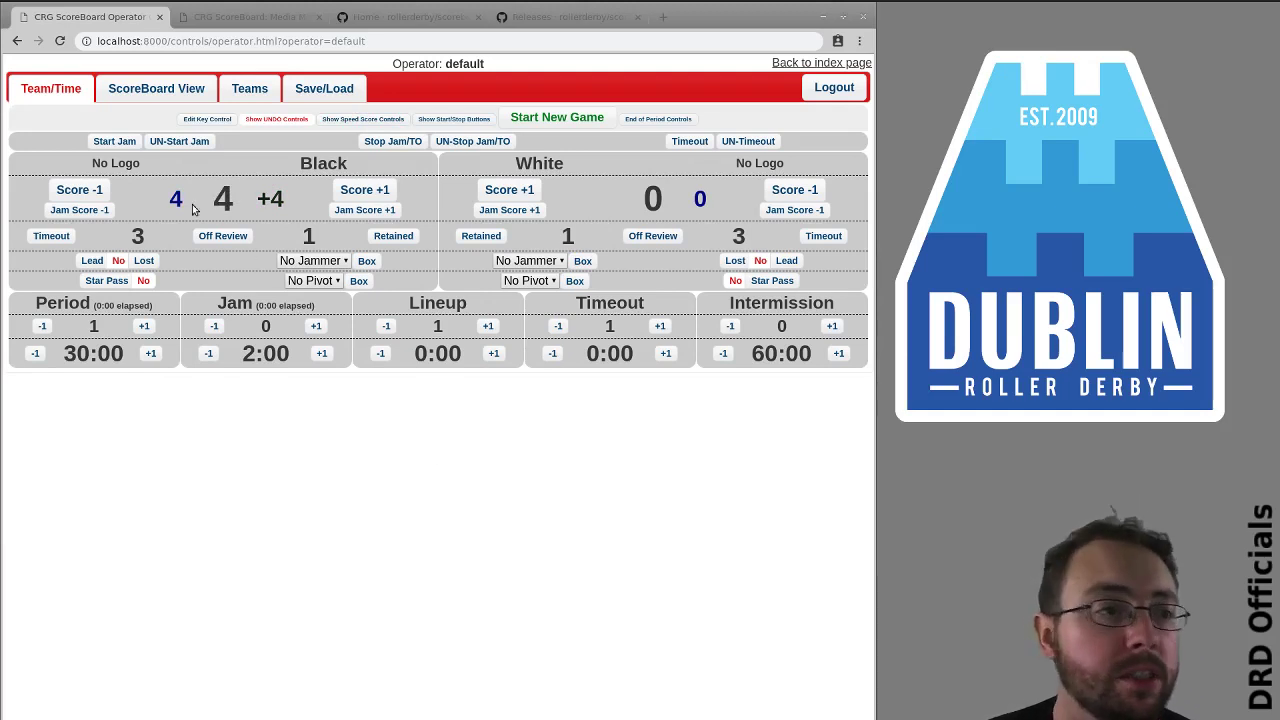
Start a jam, call a timeout during it, and end the timeout to begin lineup.
left_click(117, 143)
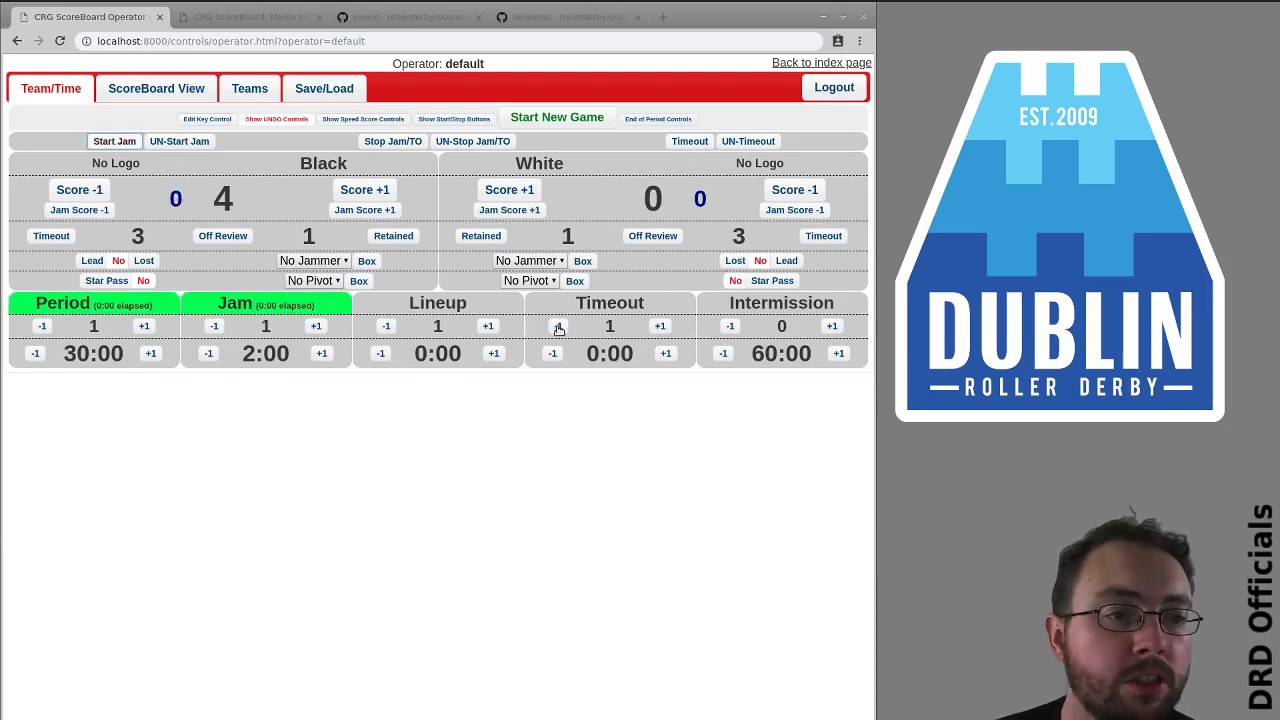
left_click(706, 142)
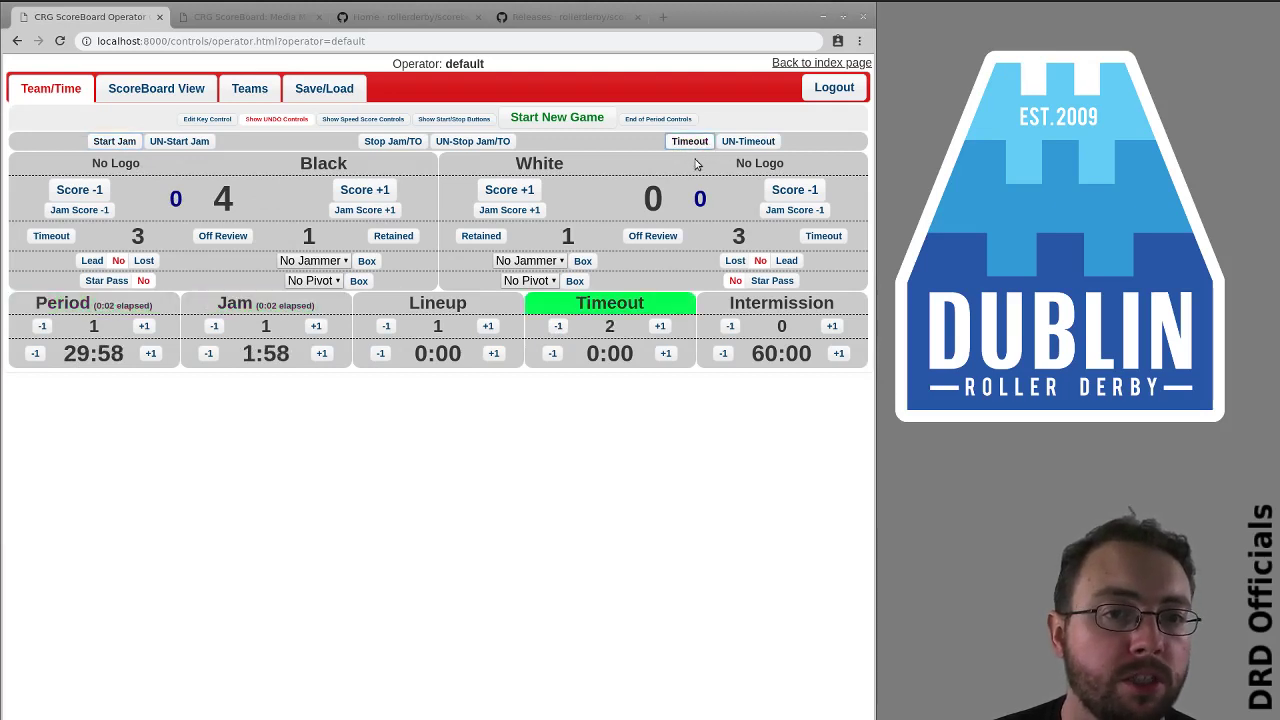
left_click(408, 143)
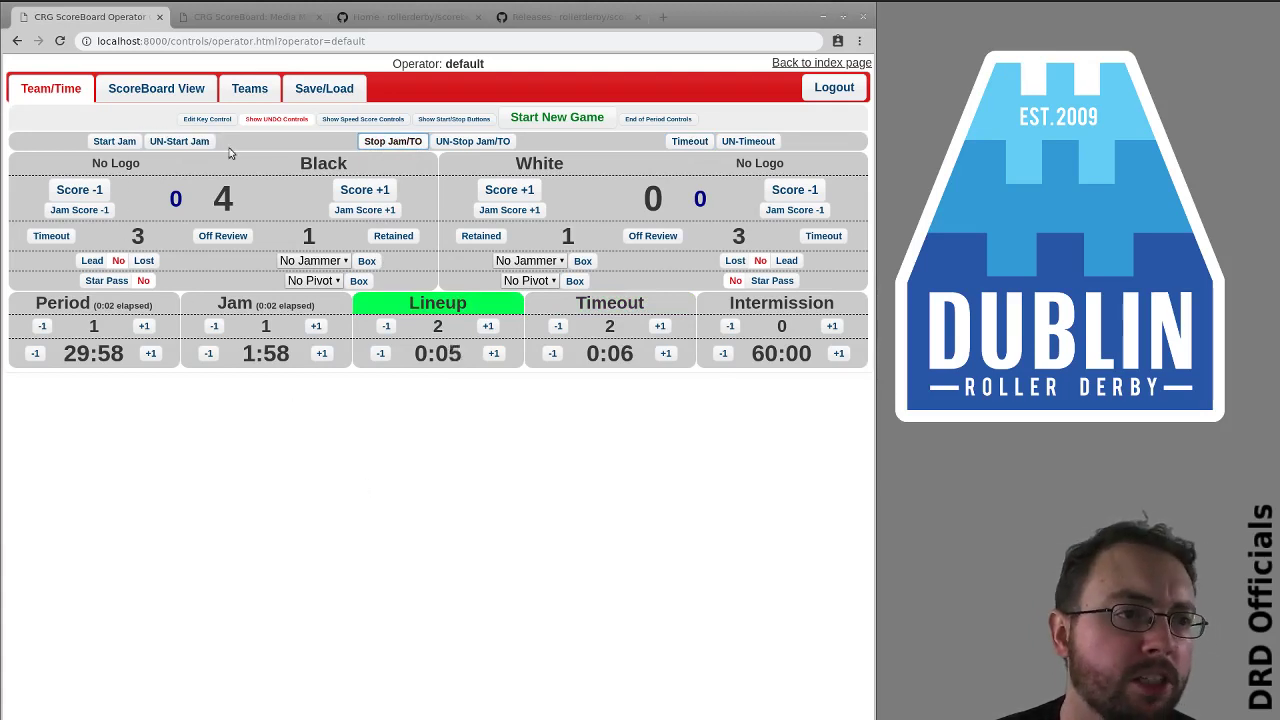
View the ruleset editor with its new ruleset options and return to the index page.
left_click(798, 64)
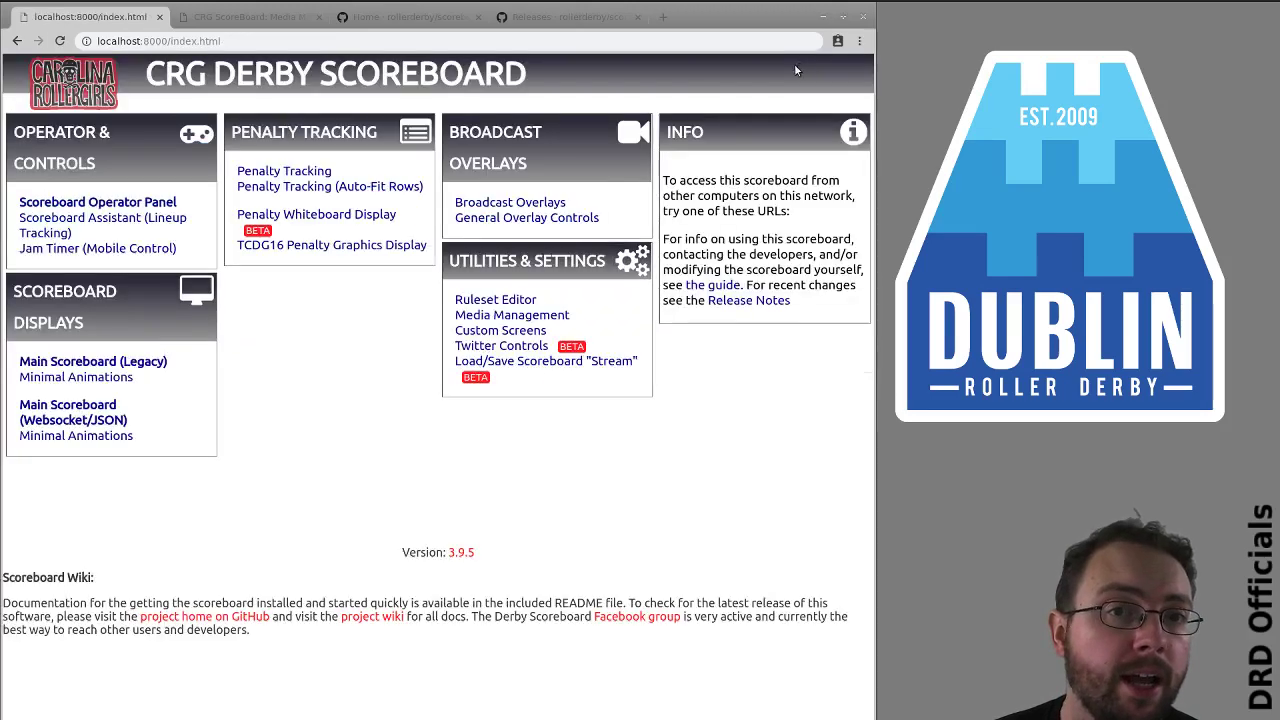
left_click(503, 298)
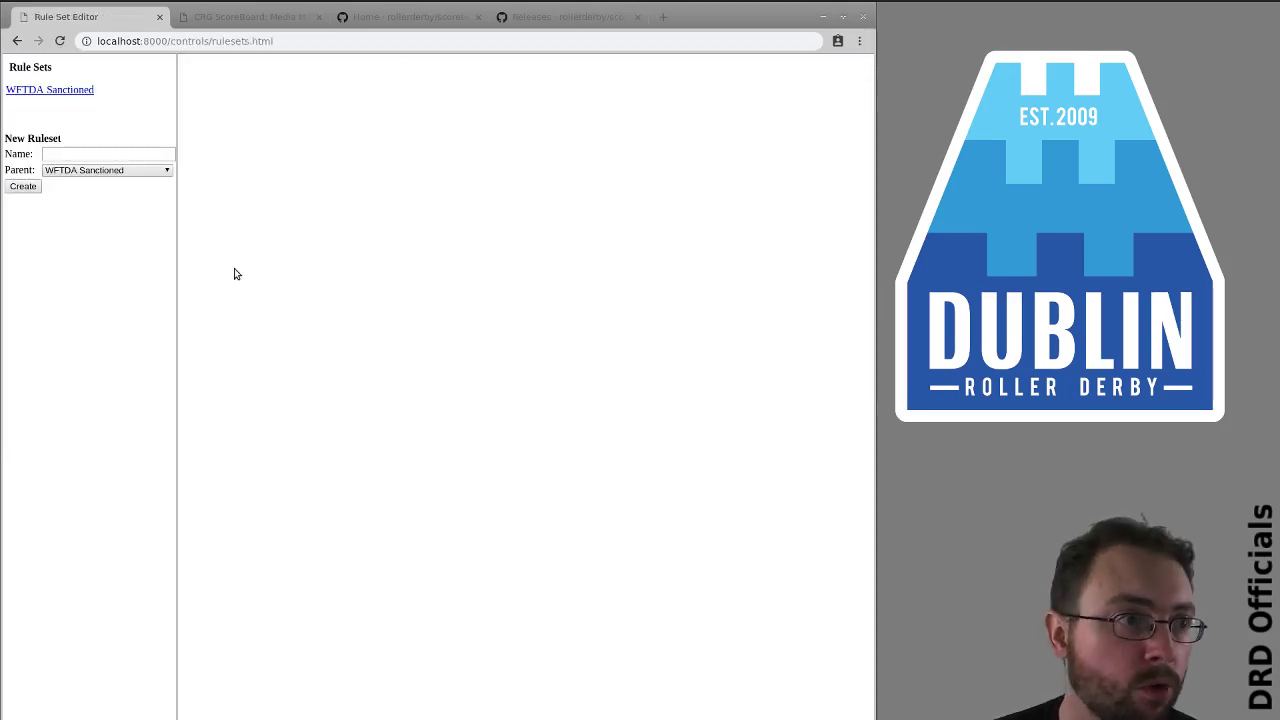
left_click(16, 41)
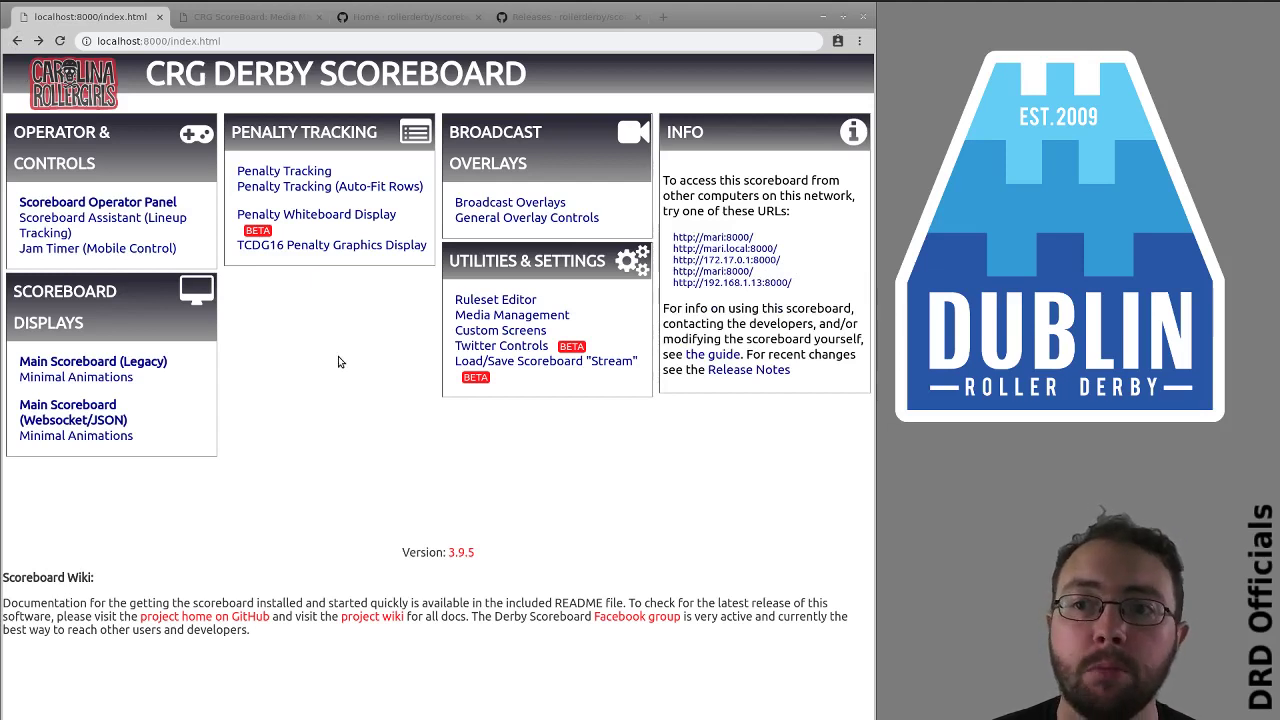
View the operator panel in a separate browser tab and go back to the index page there.
left_click(143, 200)
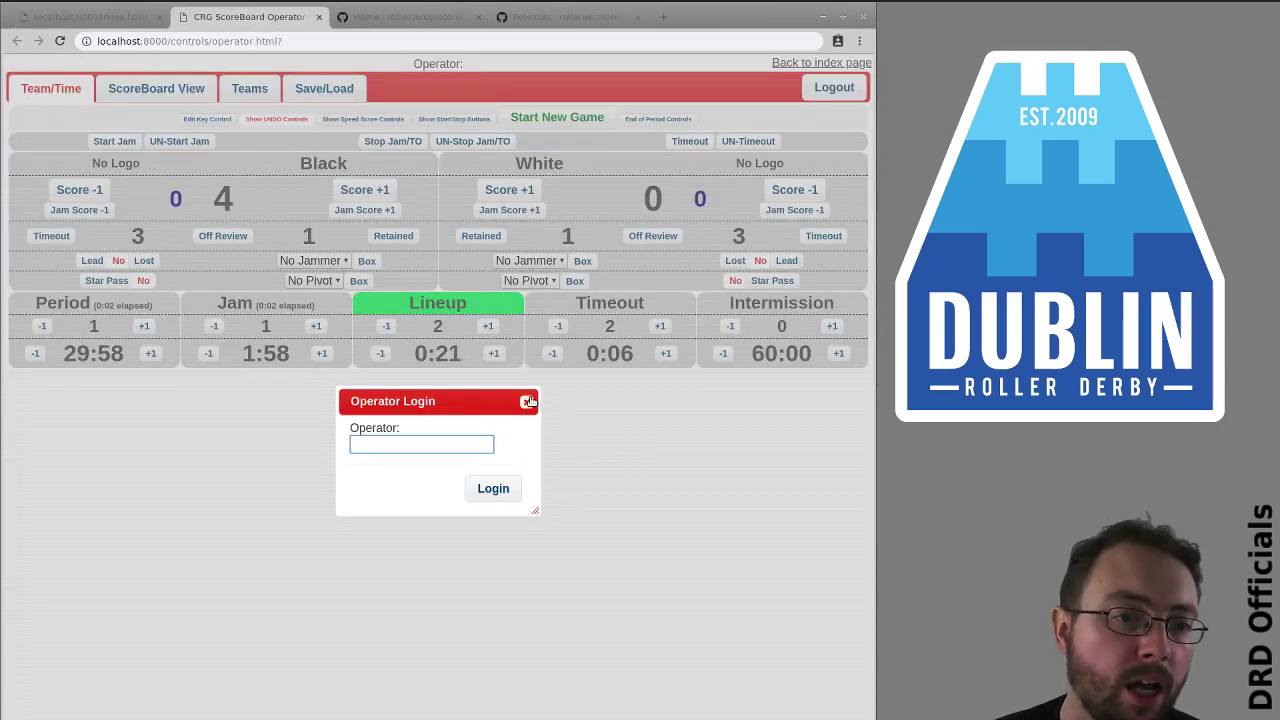
left_click(529, 401)
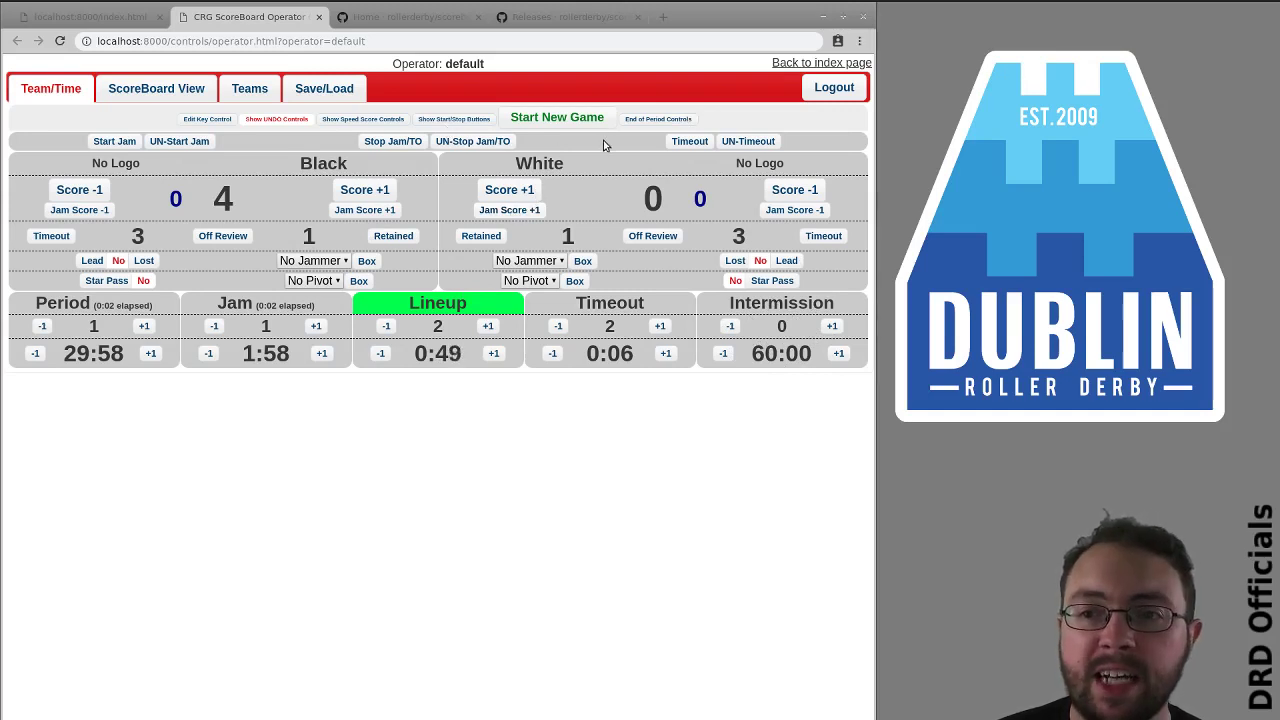
left_click(821, 63)
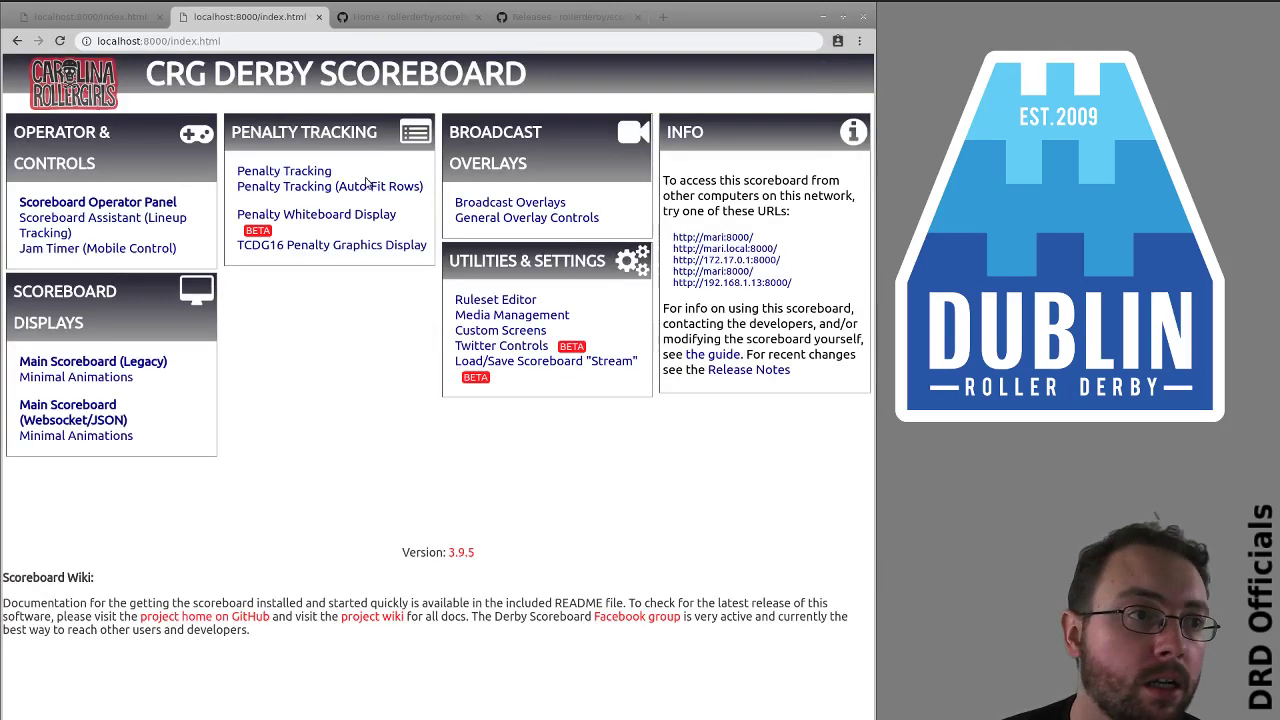
Open the penalty tracker, view the penalty codes available for White skater 4, and close them without recording one.
left_click(292, 177)
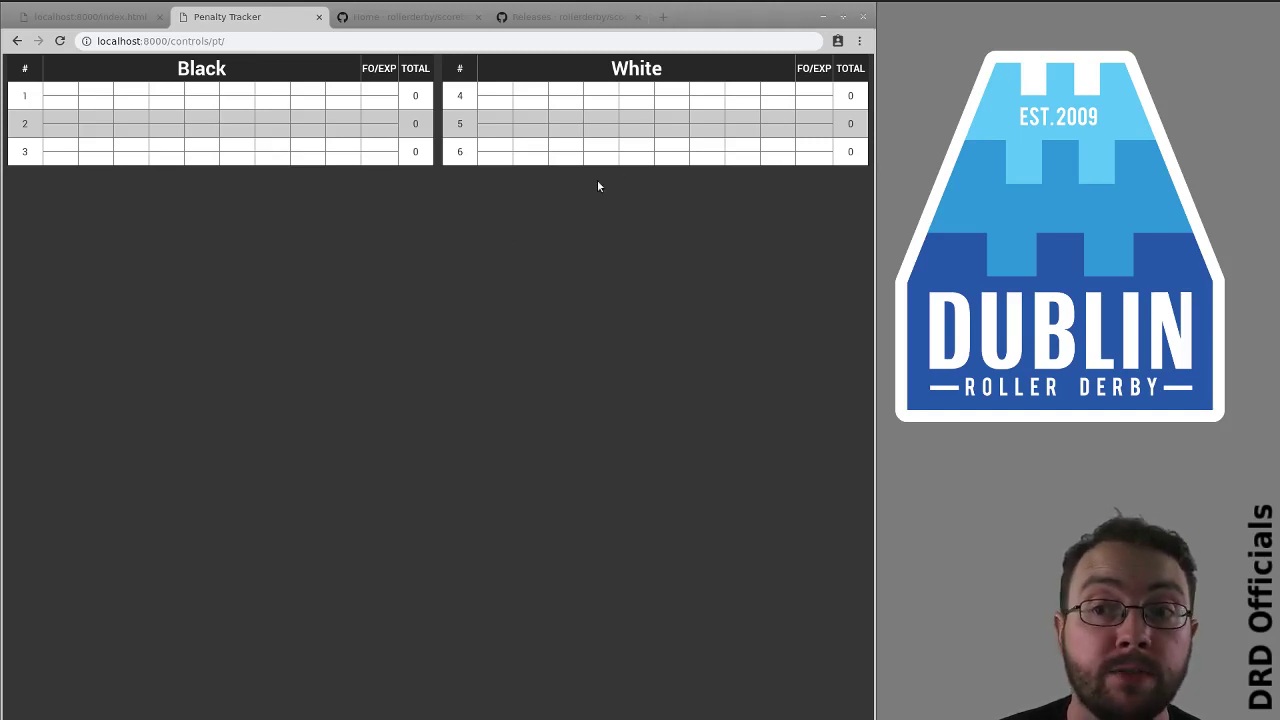
left_click(506, 95)
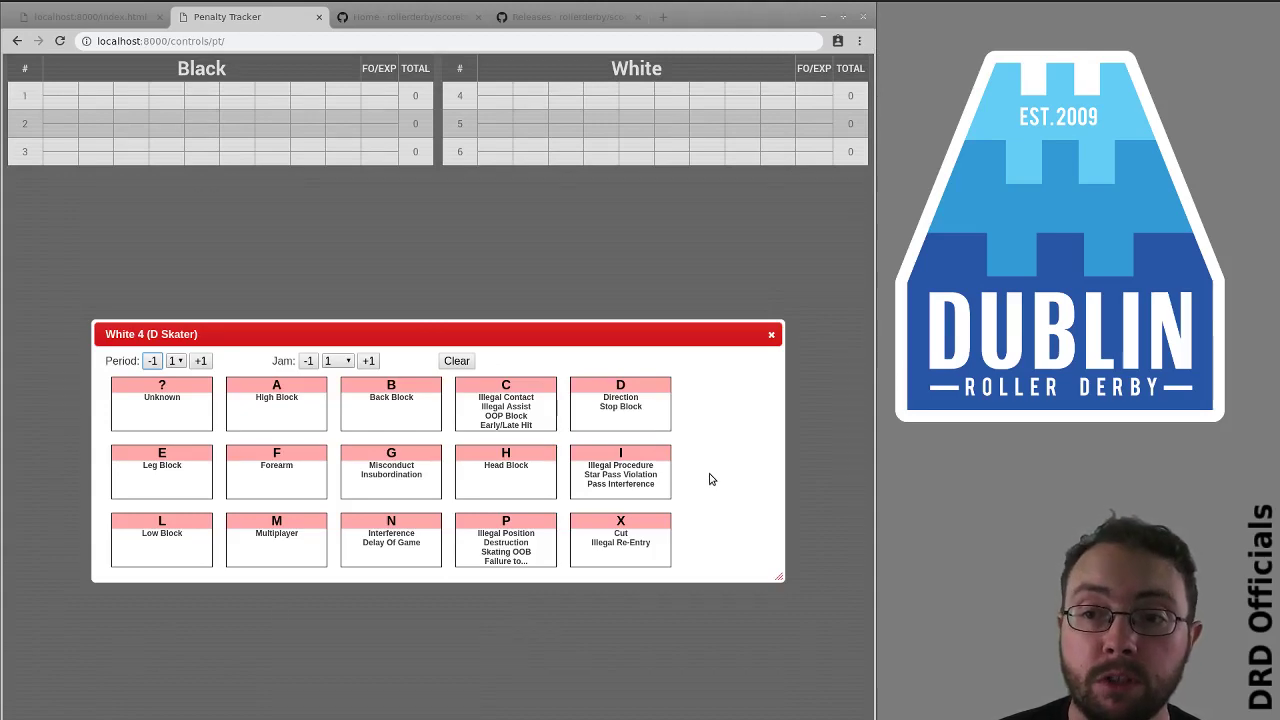
left_click(771, 334)
In the operator panel, set Black's jammer to 1 and pivot to 2, and White's jammer to 6.
left_click(90, 16)
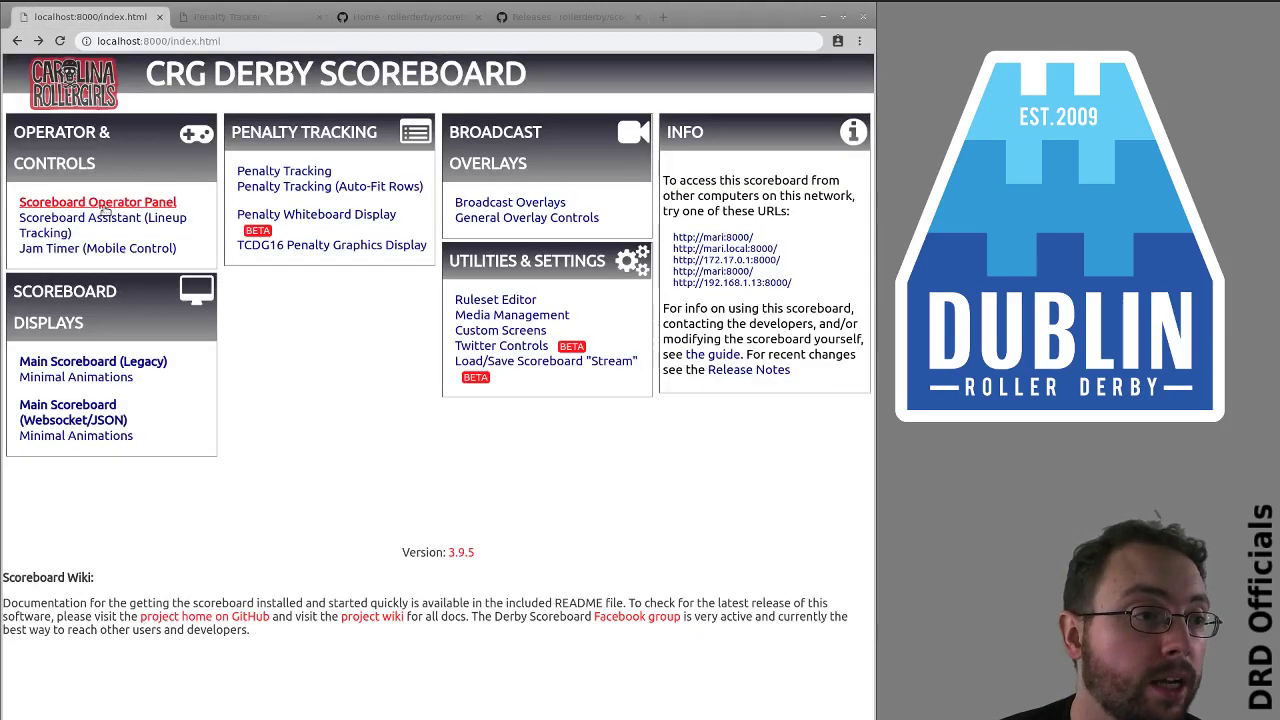
left_click(105, 203)
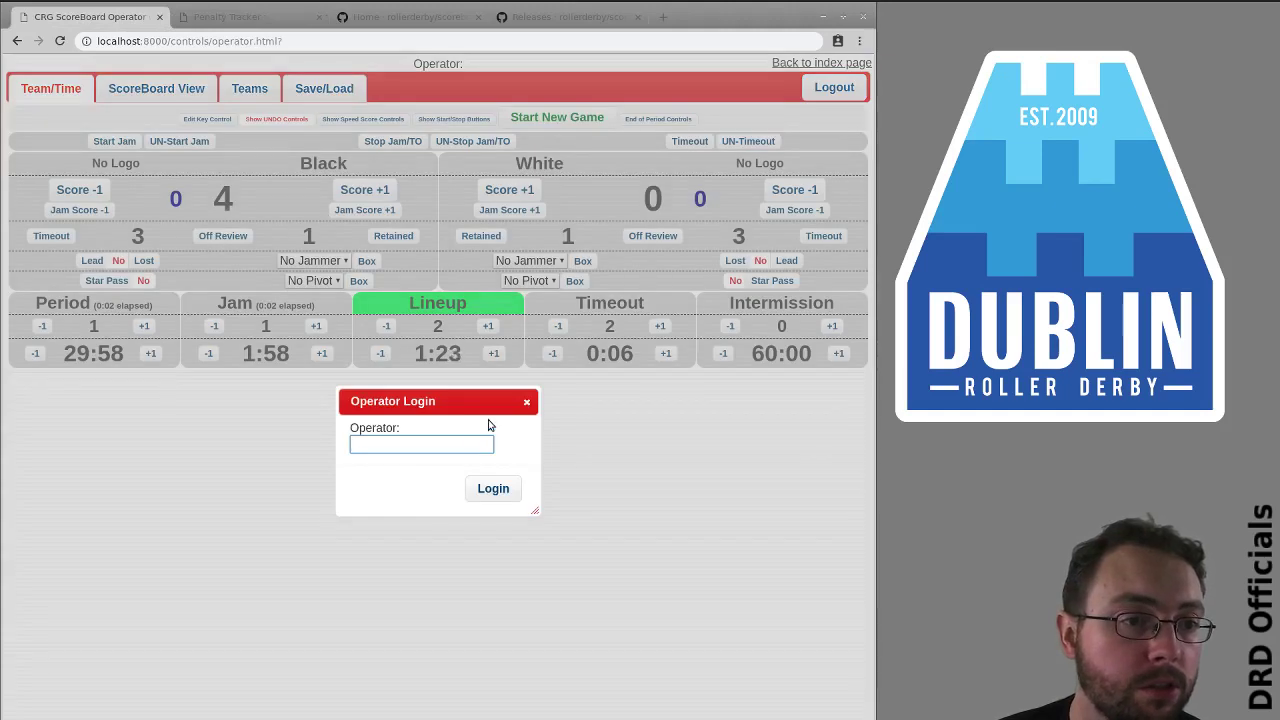
left_click(527, 401)
left_click(313, 260)
left_click(316, 290)
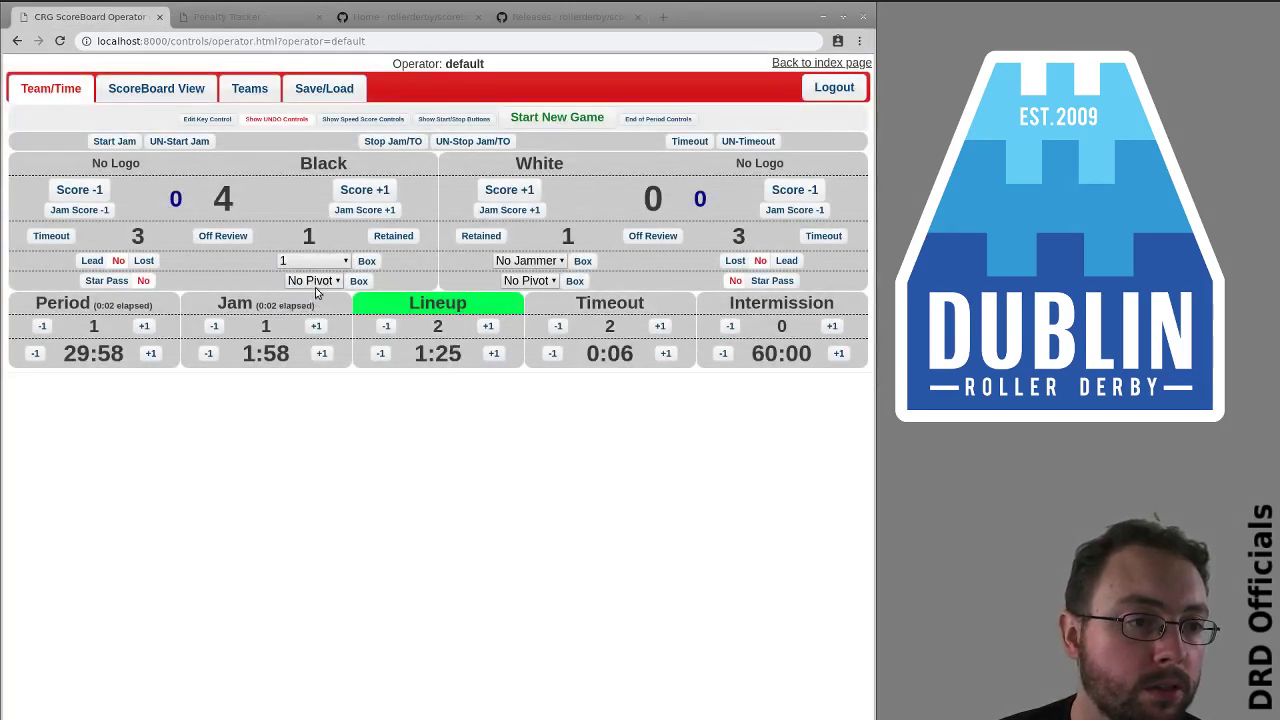
left_click(313, 280)
left_click(312, 316)
left_click(528, 260)
left_click(528, 324)
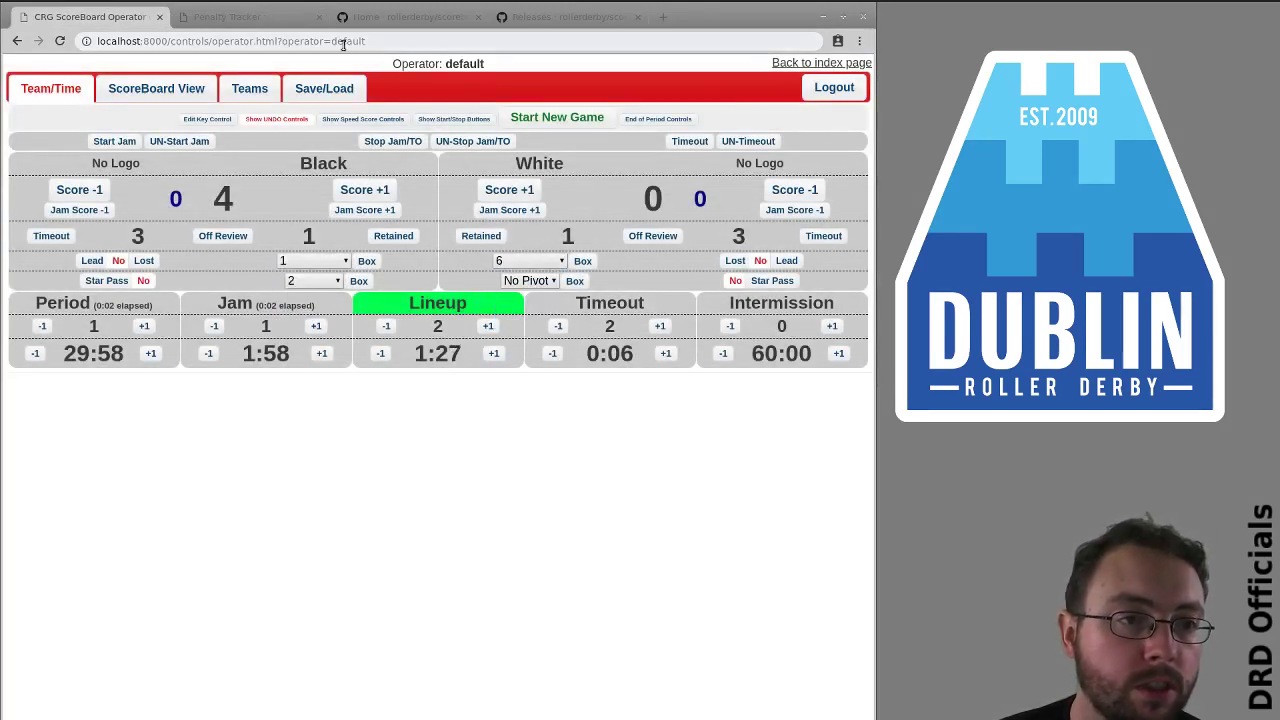
Record a High Block (A) penalty for Black skater 1 in the penalty tracker.
left_click(250, 19)
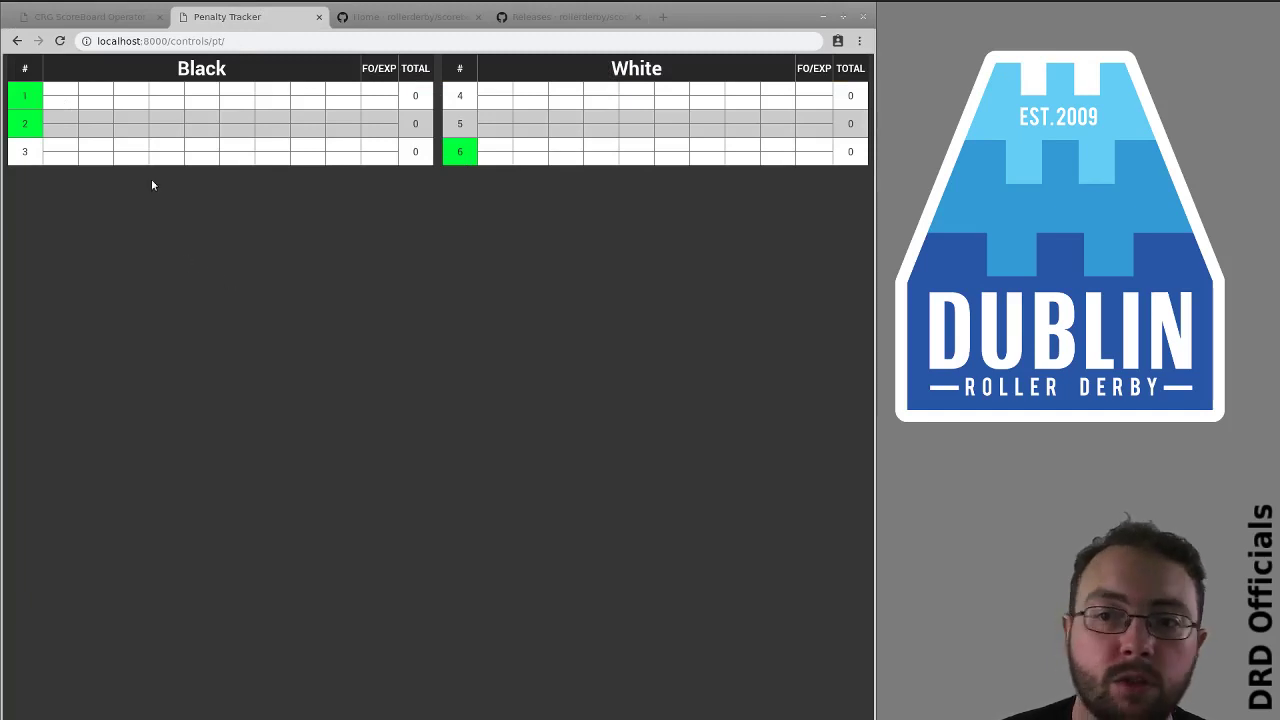
left_click(68, 96)
left_click(268, 423)
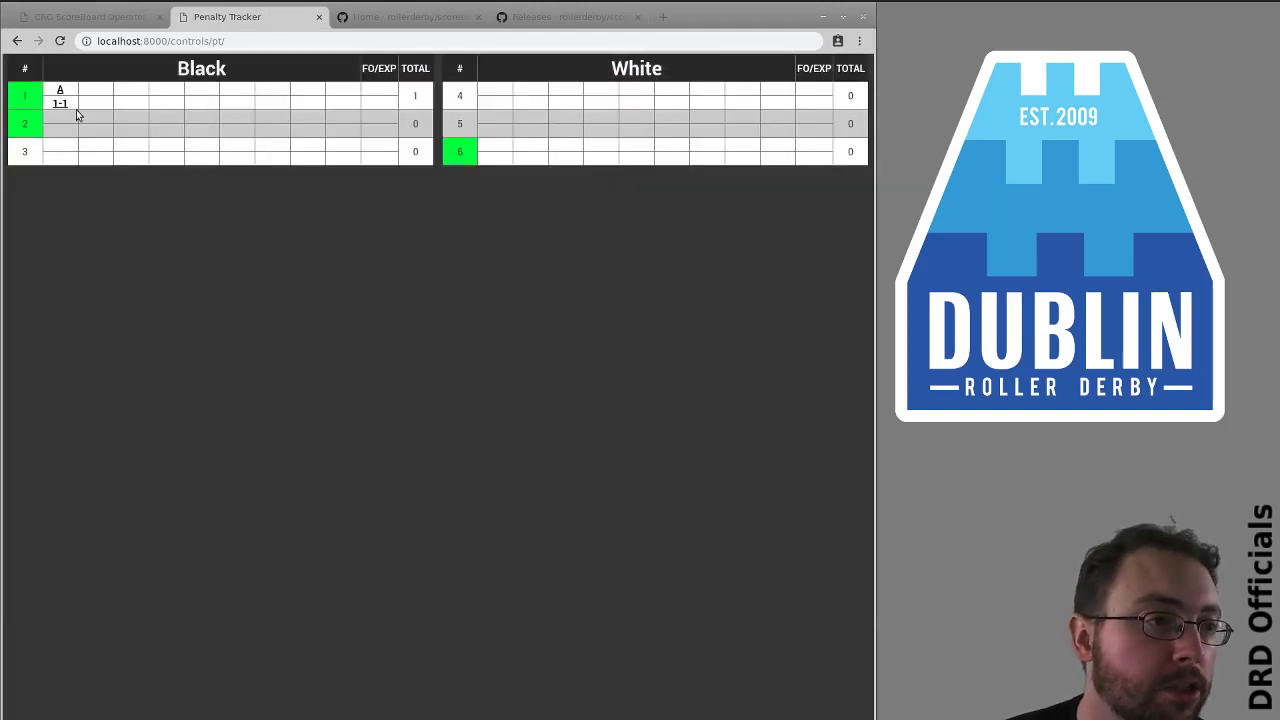
Return to the operator panel and run the second jam, starting and stopping it.
key("ctrl+Page_Up")
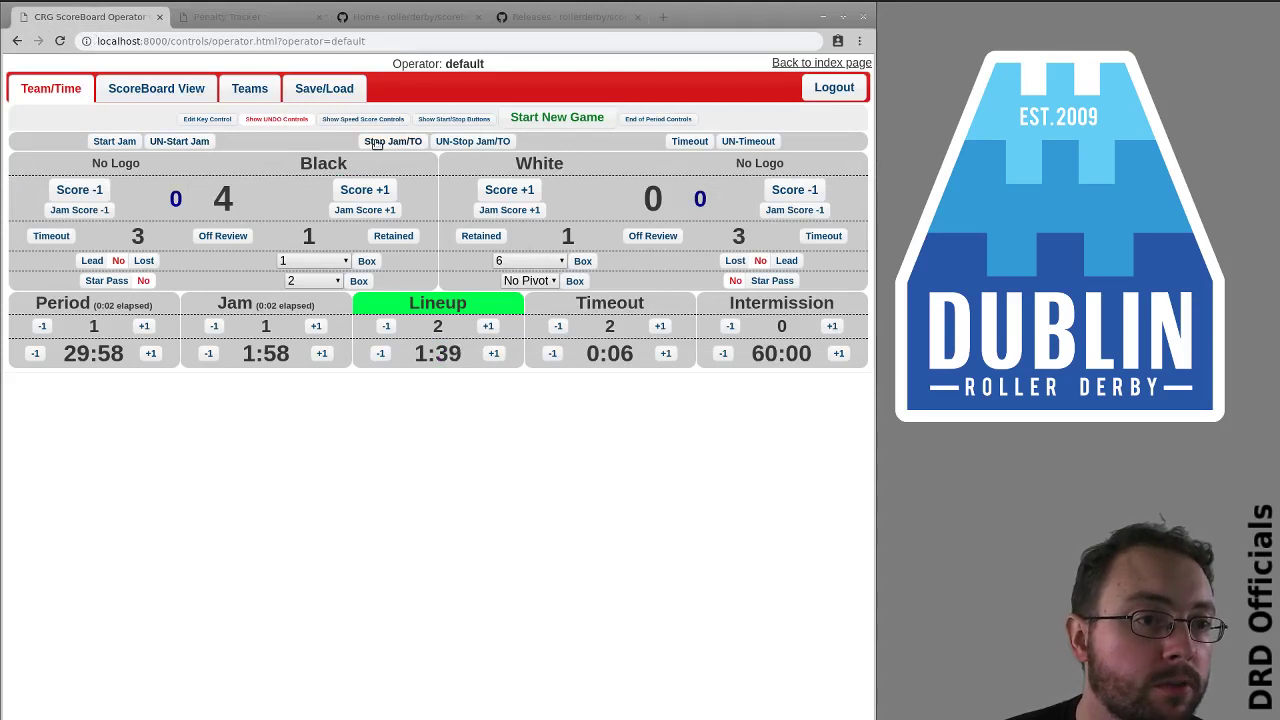
left_click(122, 145)
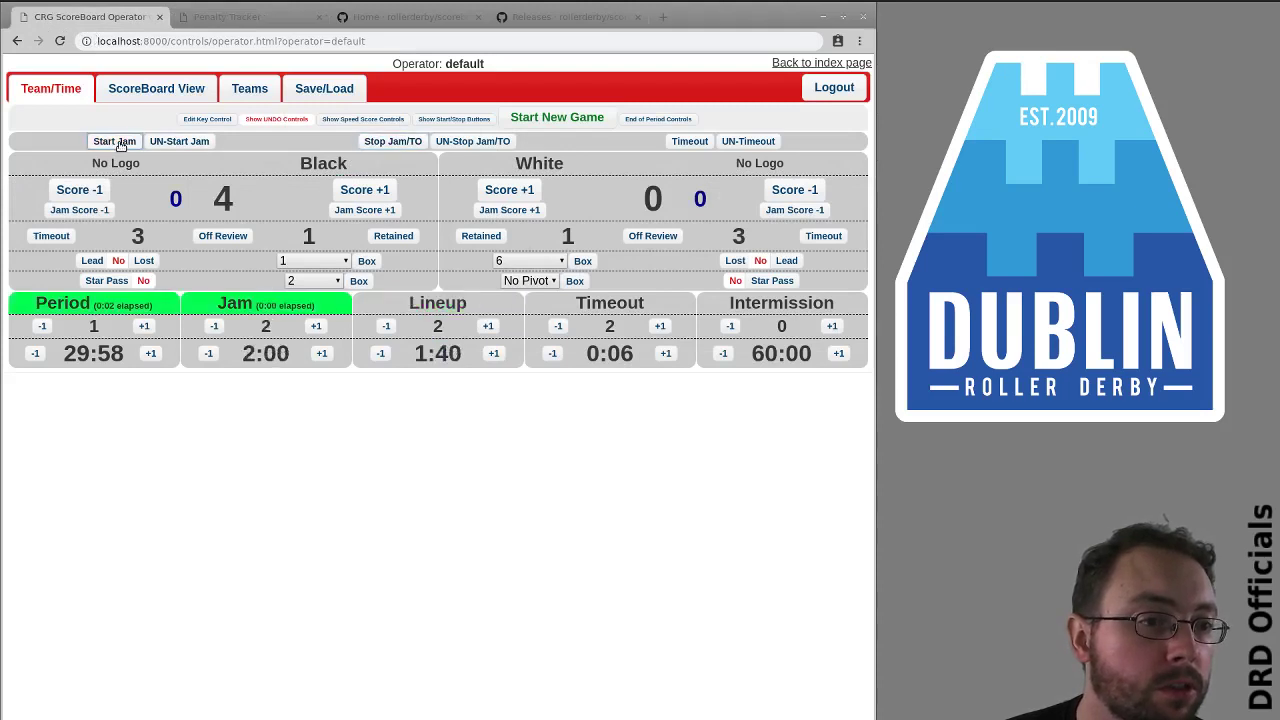
left_click(379, 143)
Record a Back Block (B) and an Illegal Contact (C) penalty for Black skater 1 in the penalty tracker.
left_click(255, 17)
left_click(99, 100)
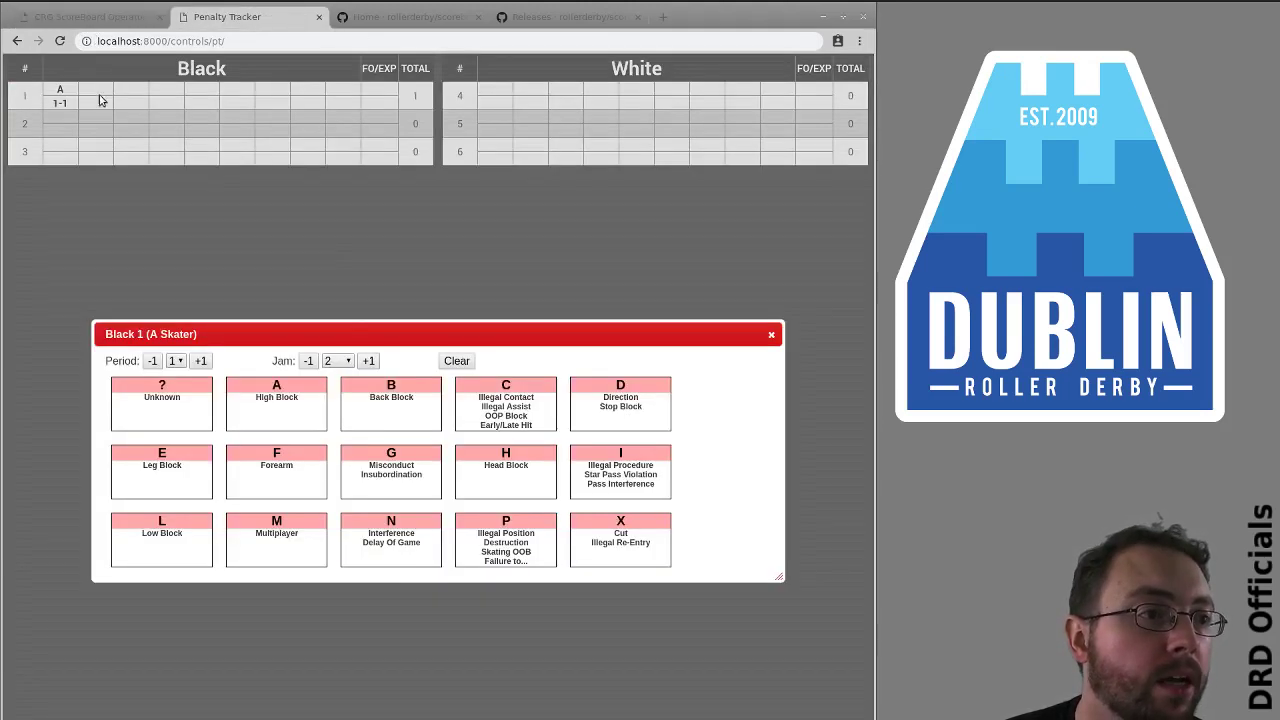
left_click(436, 419)
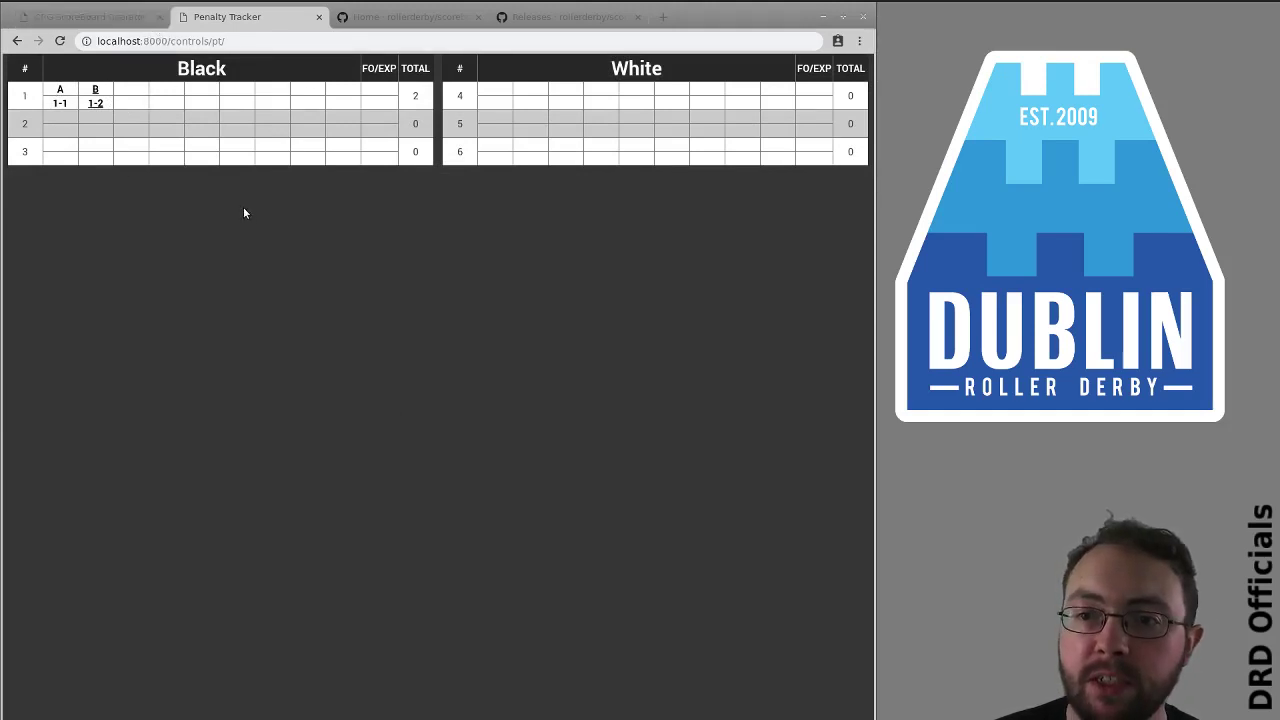
left_click(133, 99)
left_click(505, 392)
Move Black skater 1's C penalty to jam 1, and record a Direction/Stop Block expulsion, D(EXP), for the same skater.
left_click(128, 97)
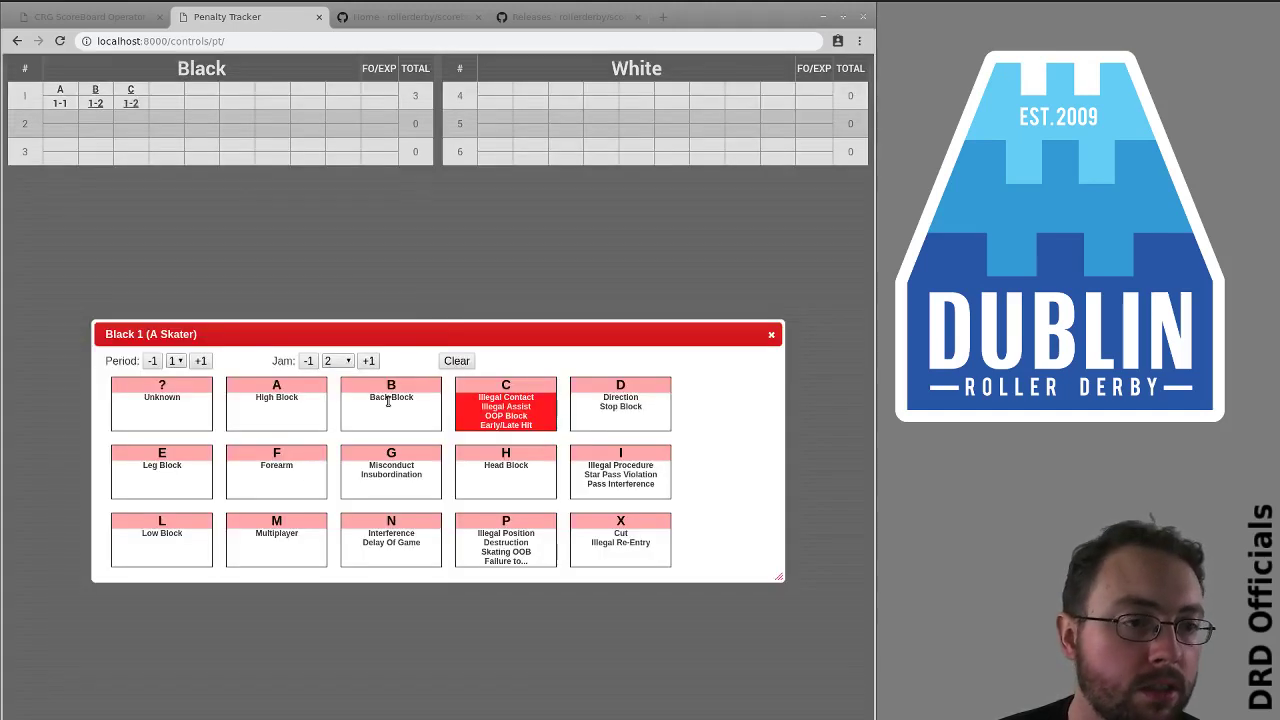
left_click(308, 361)
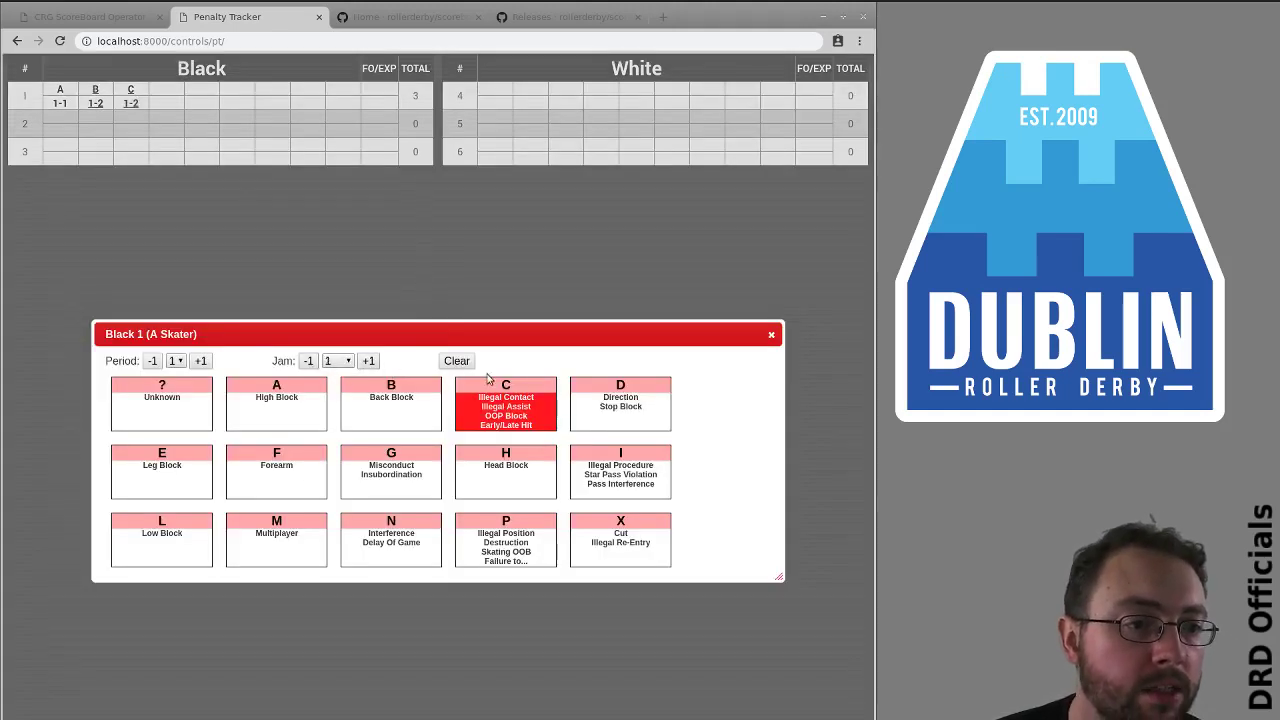
left_click(505, 405)
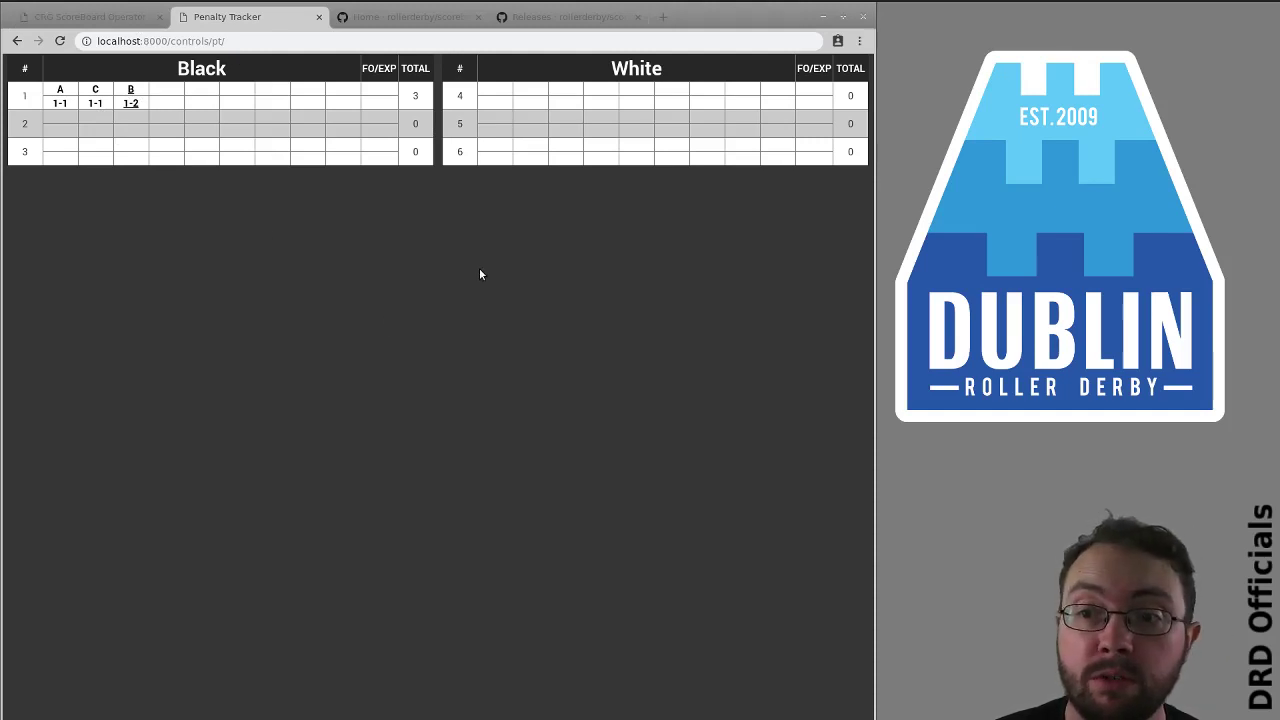
left_click(378, 101)
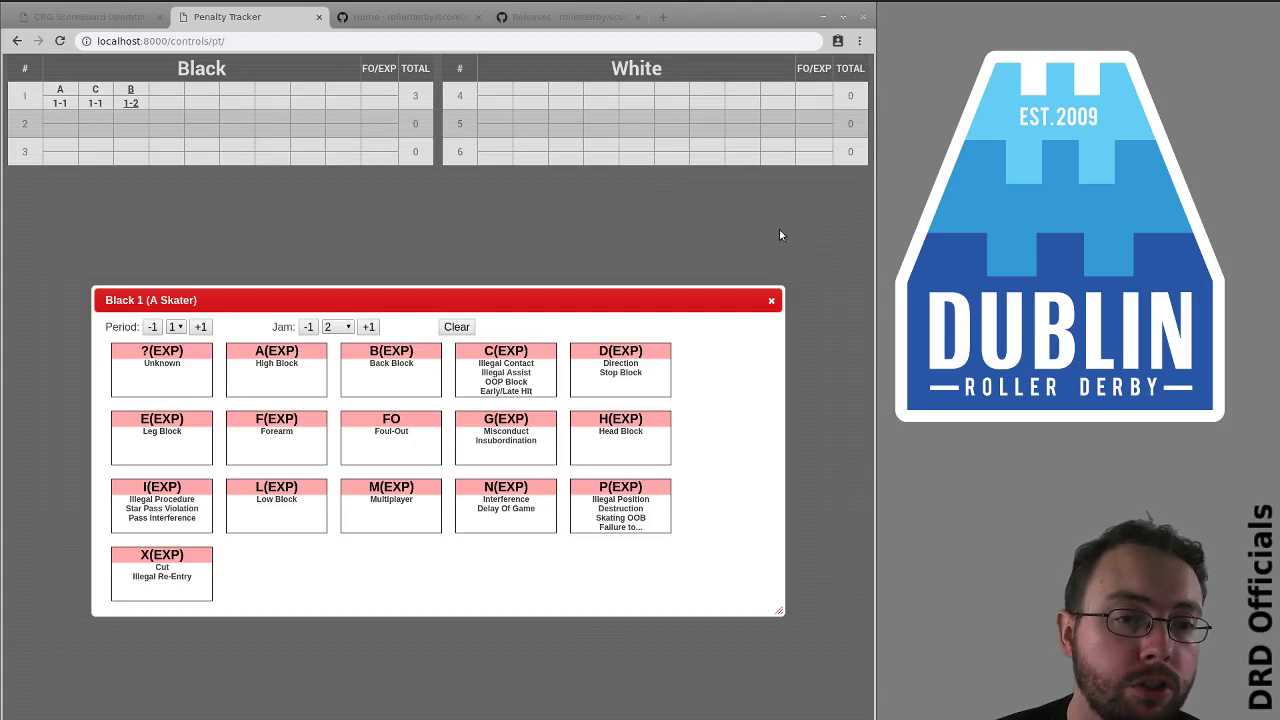
left_click(628, 360)
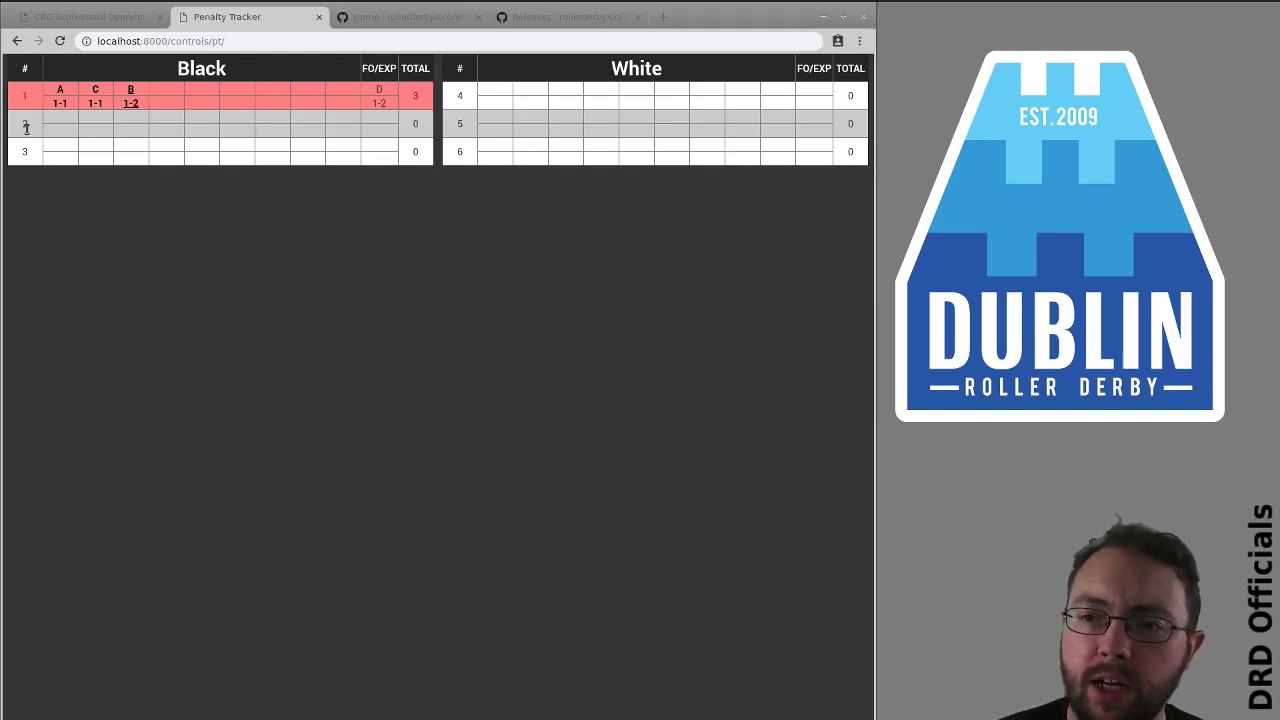
Go back to the index page, view the TCDG16 Penalty Graphics Display, and return to the index.
left_click(17, 40)
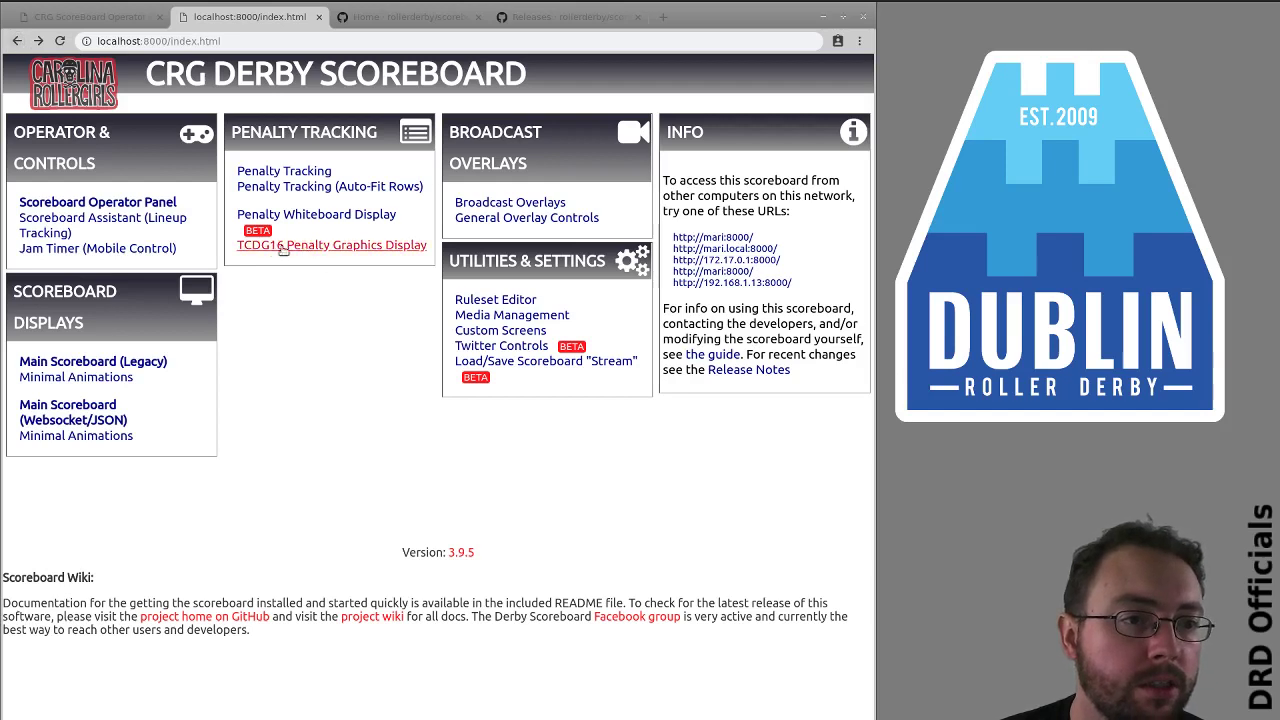
left_click(325, 247)
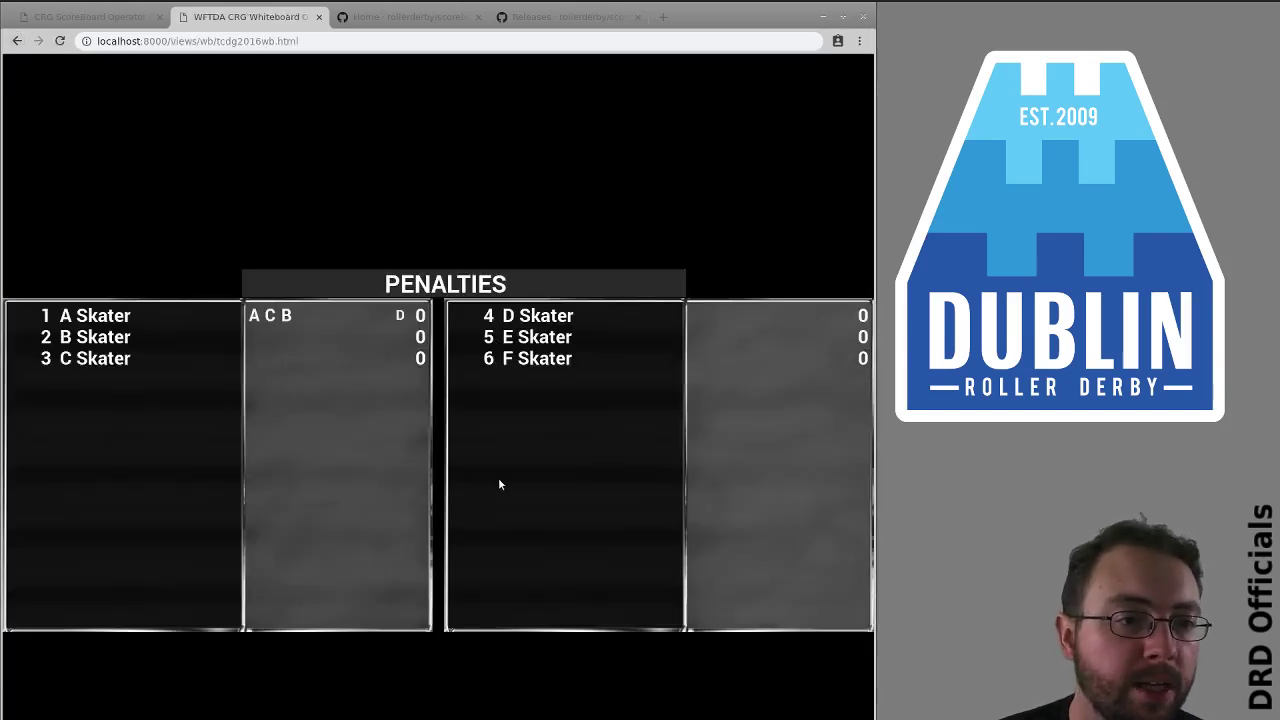
left_click(15, 41)
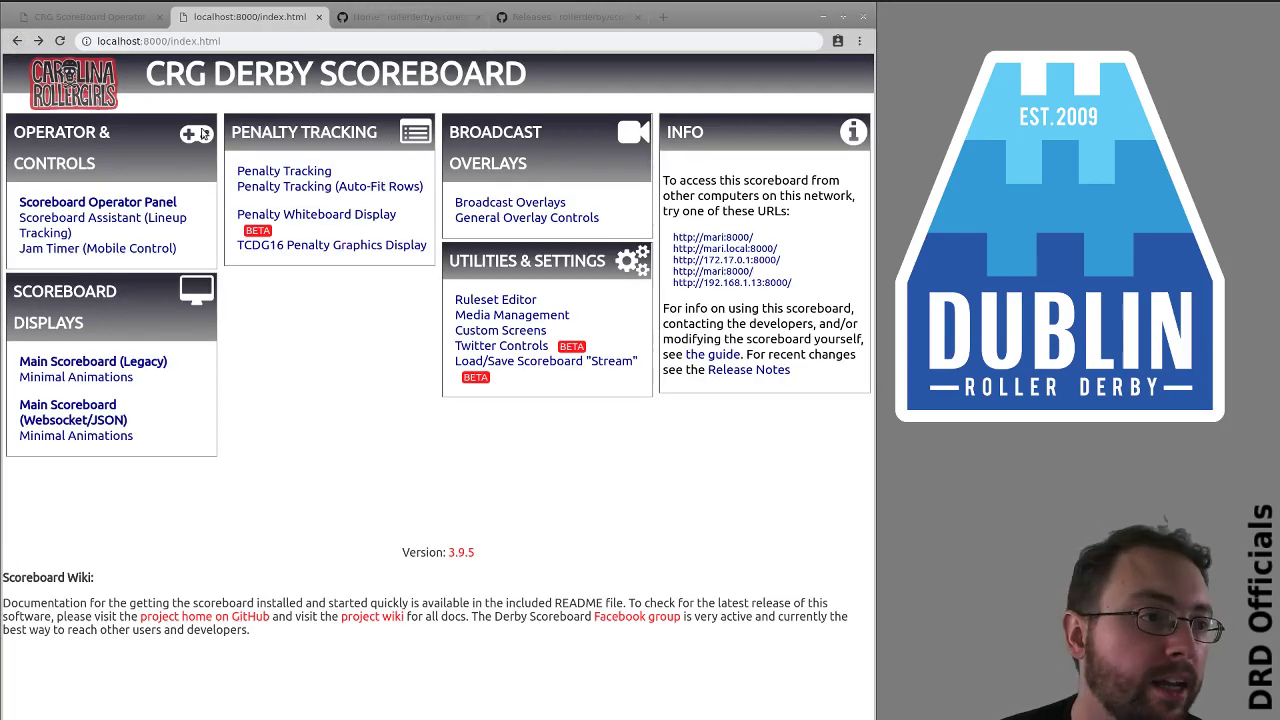
Open the Scoreboard Assistant (Lineup Tracking) page, view the skaters' position options for both teams, and close it.
left_click(161, 17)
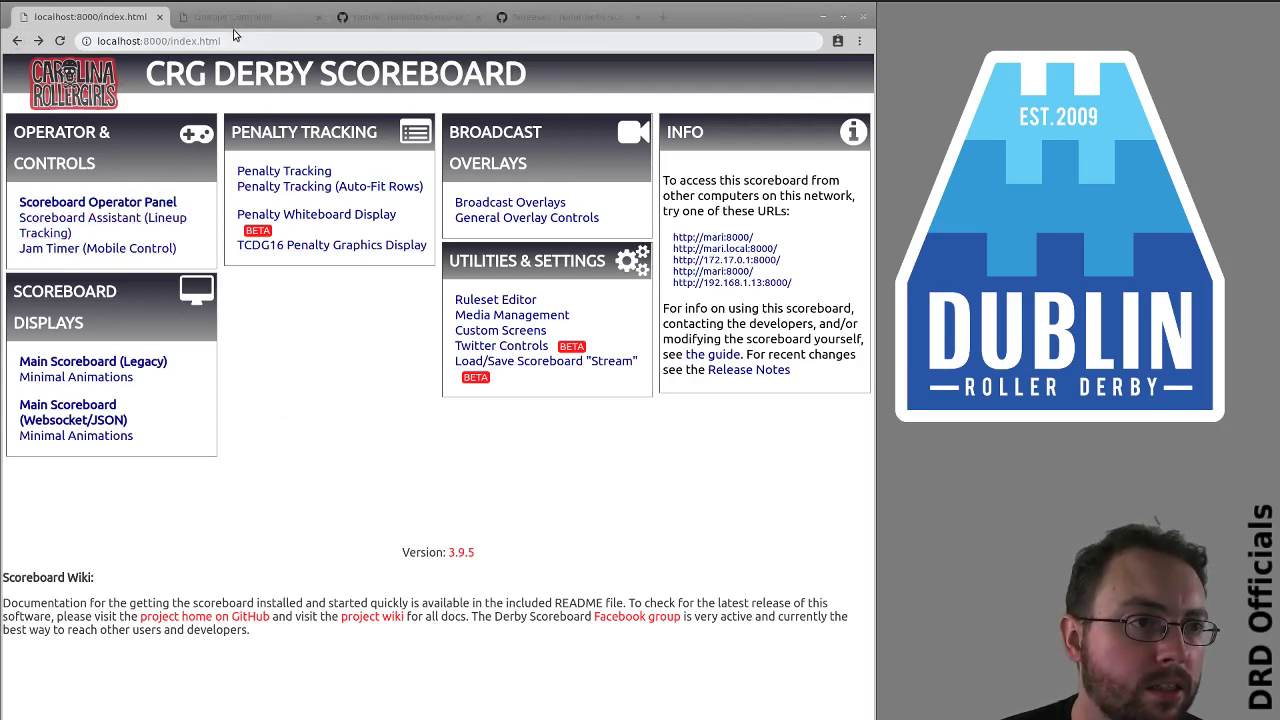
left_click(261, 15)
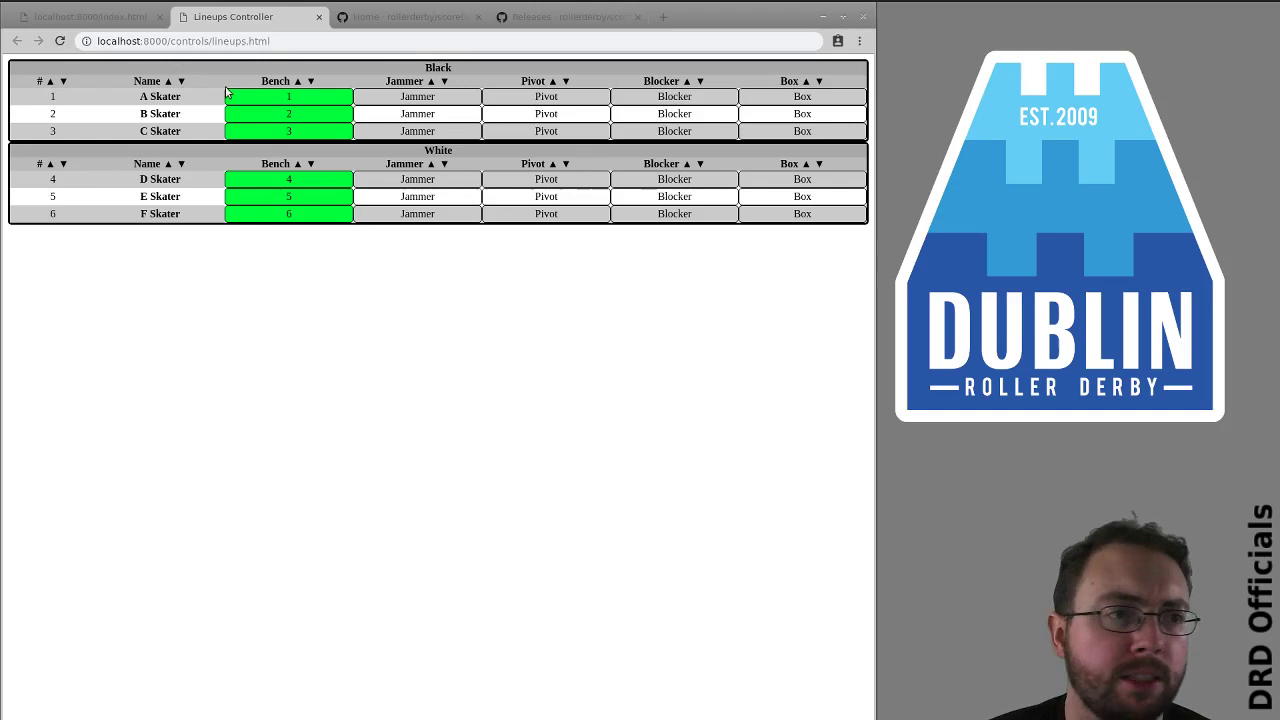
left_click(320, 18)
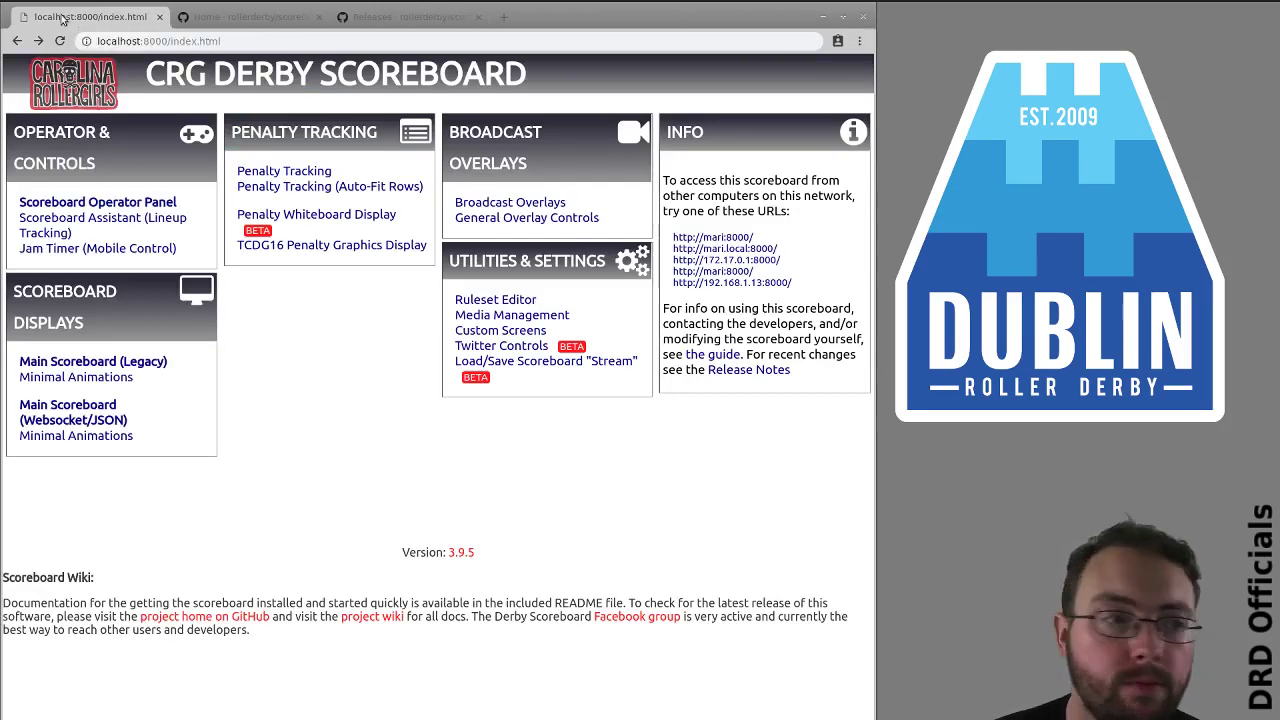
Open the Jam Timer (Mobile Control), view its Jam Control page, and close it.
middle_click(97, 248)
left_click(255, 20)
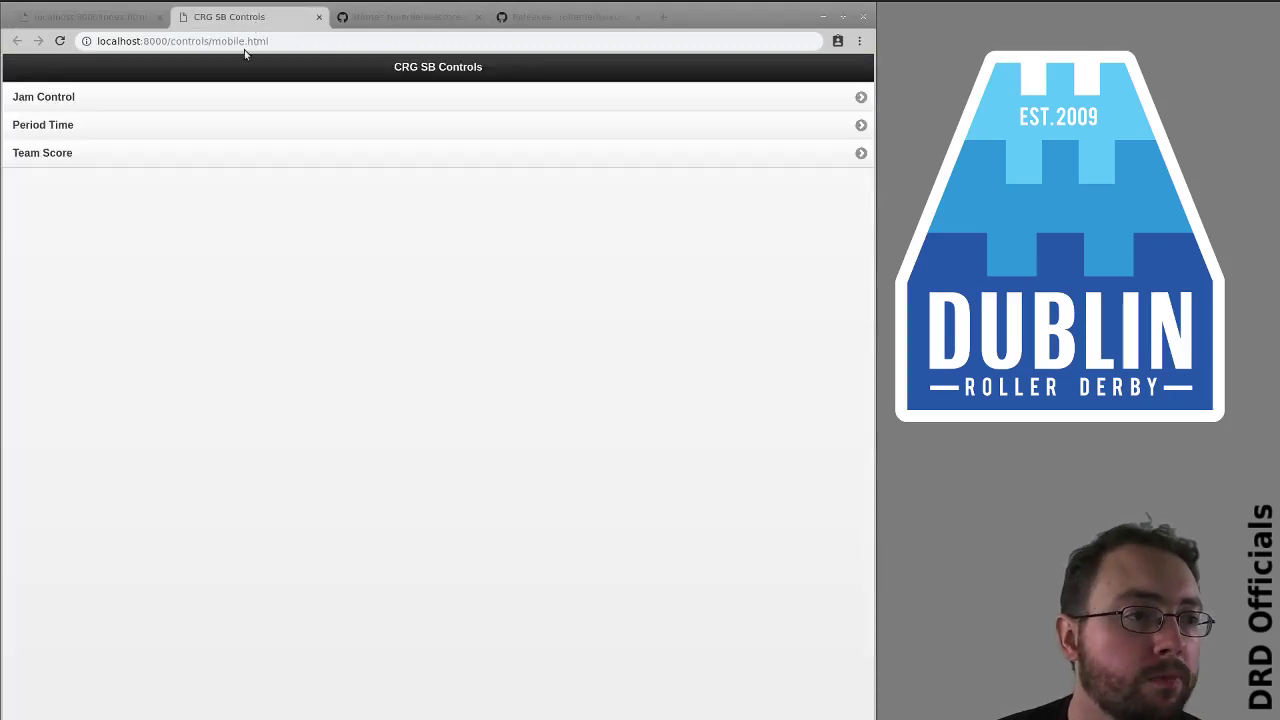
left_click(165, 98)
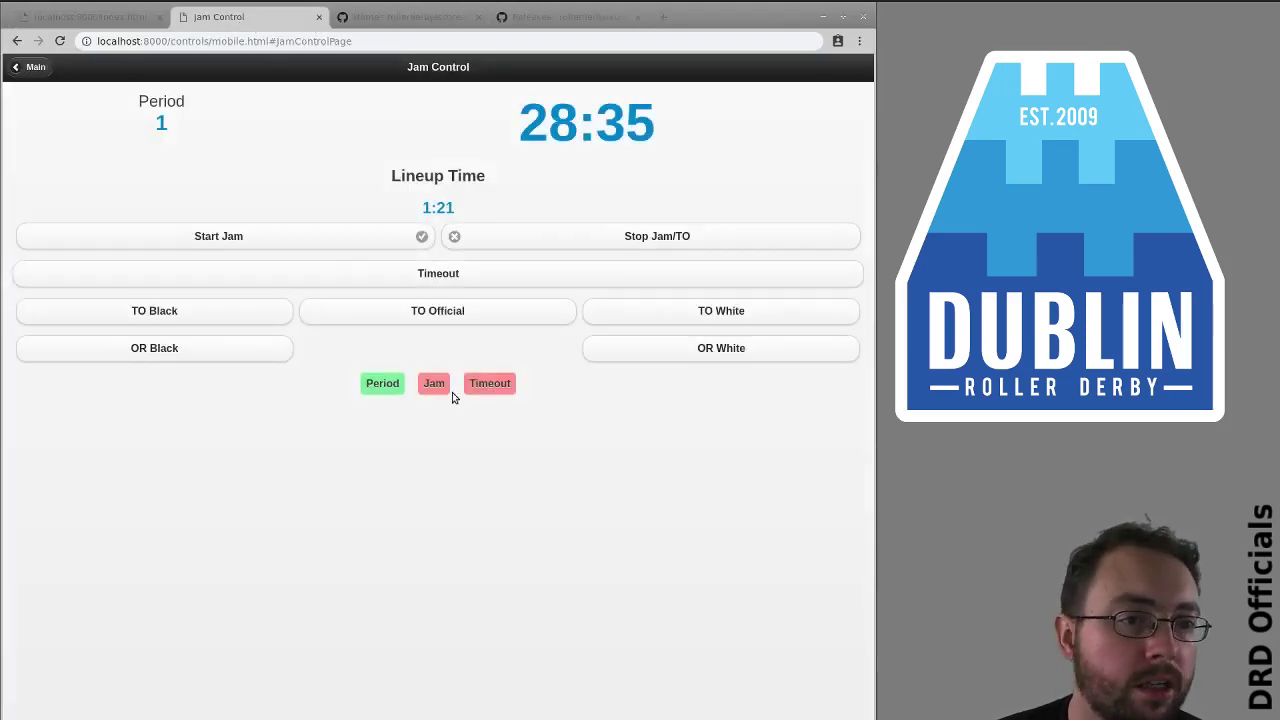
left_click(319, 17)
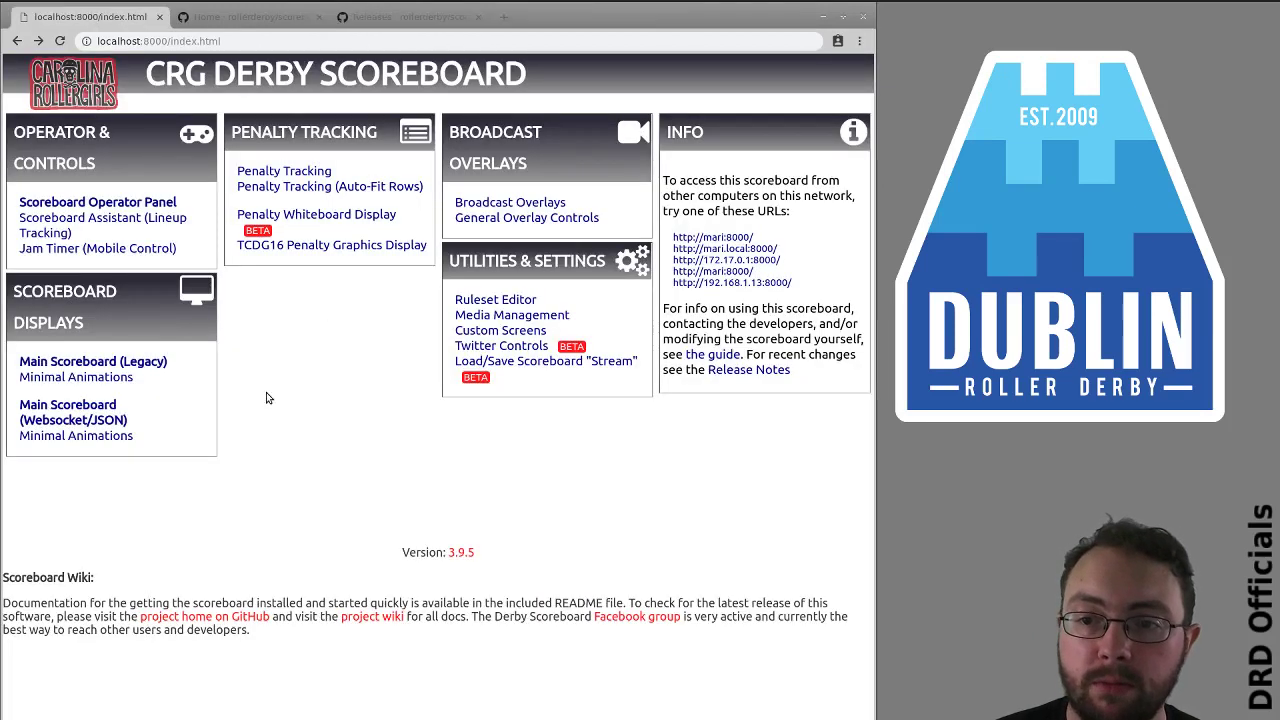
View the Main Scoreboard (Websocket/JSON) display in a separate tab and close it.
middle_click(68, 405)
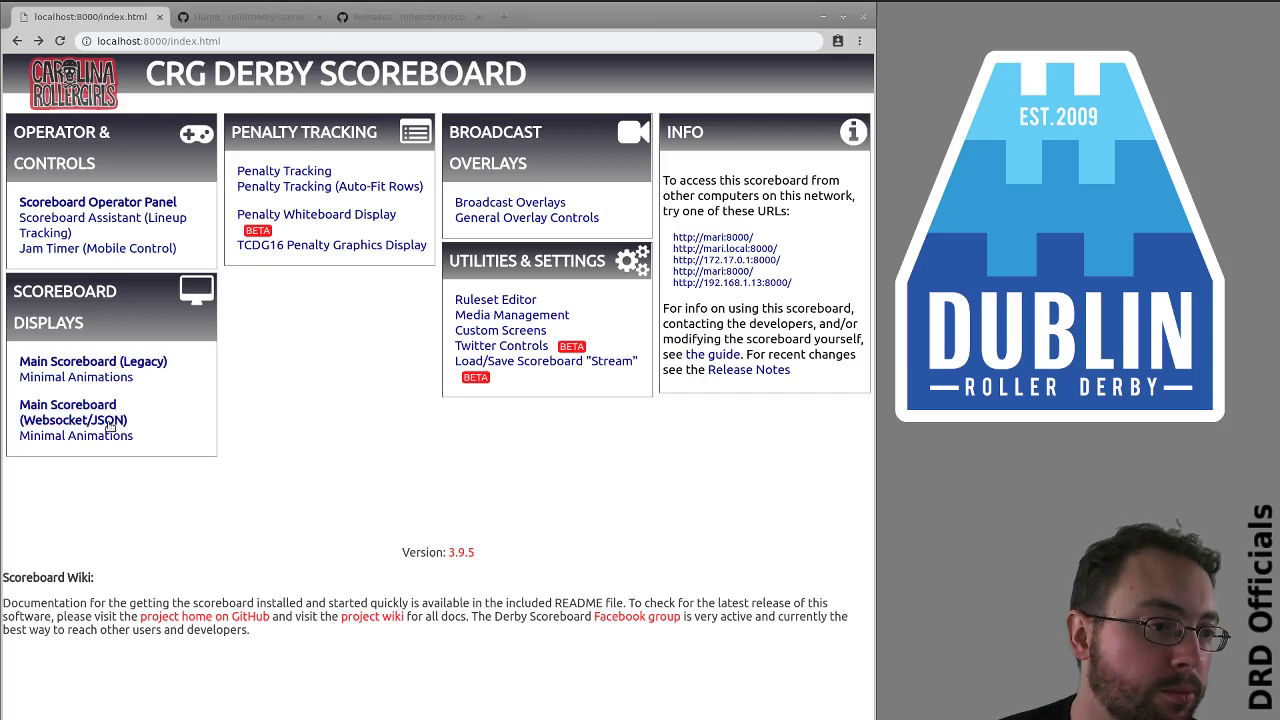
left_click(250, 16)
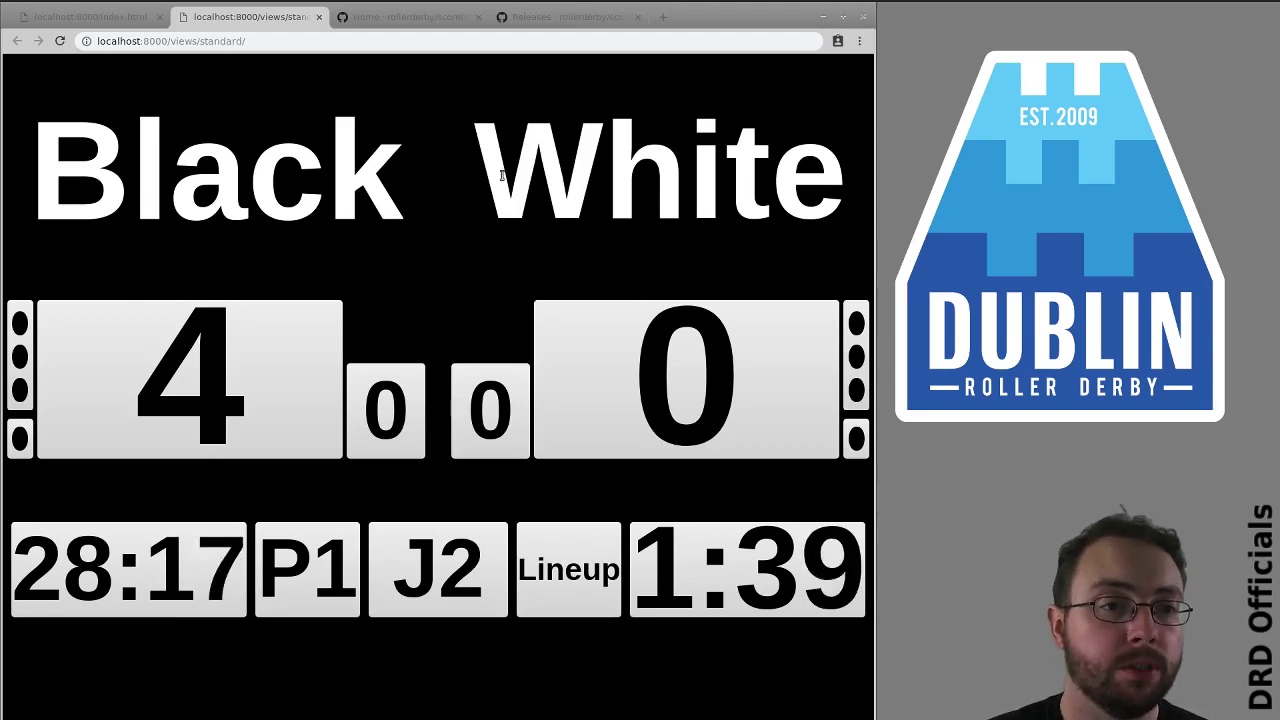
left_click(319, 17)
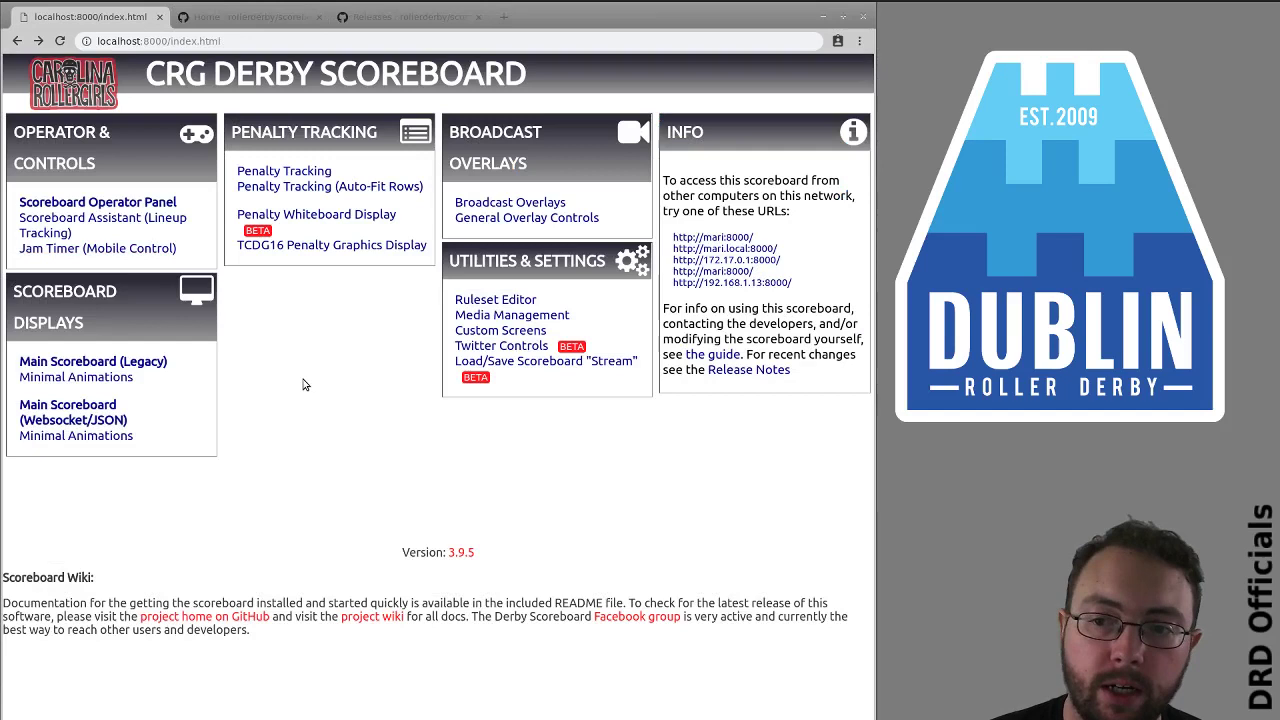
View the Custom Screens directory at /custom/ and return to the scoreboard index page.
left_click_drag(577, 334, 243, 20)
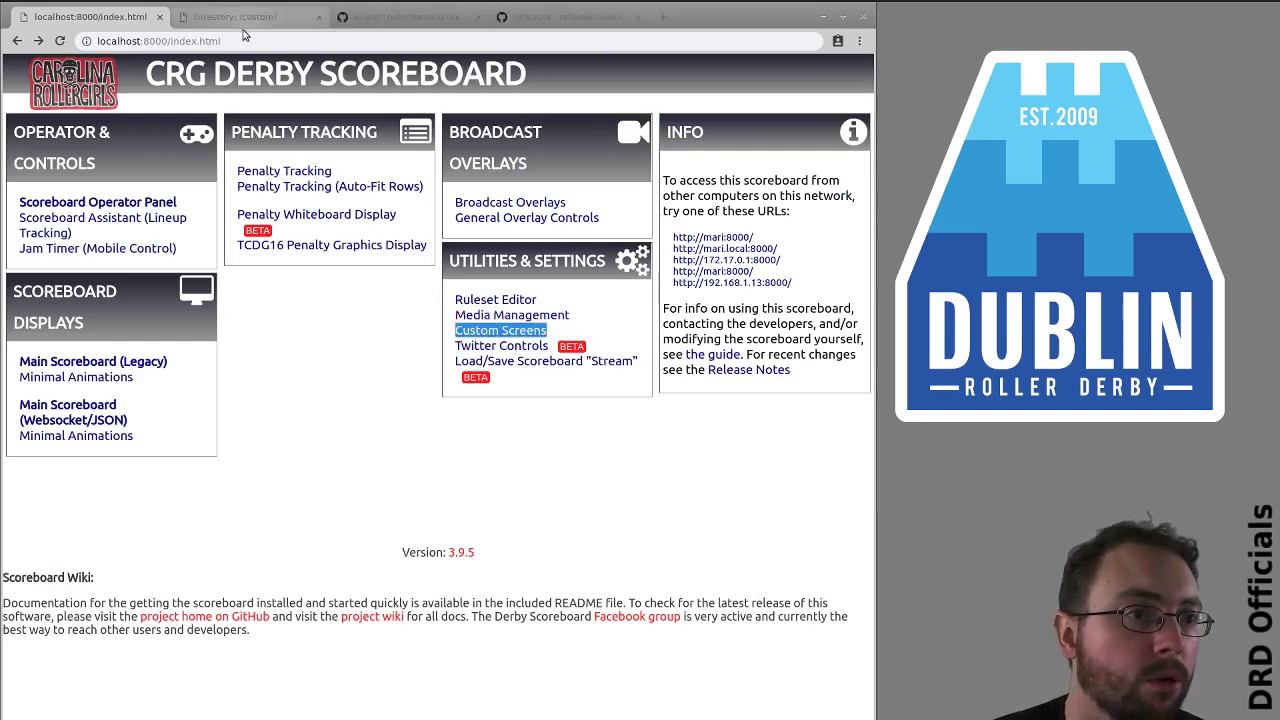
left_click(243, 20)
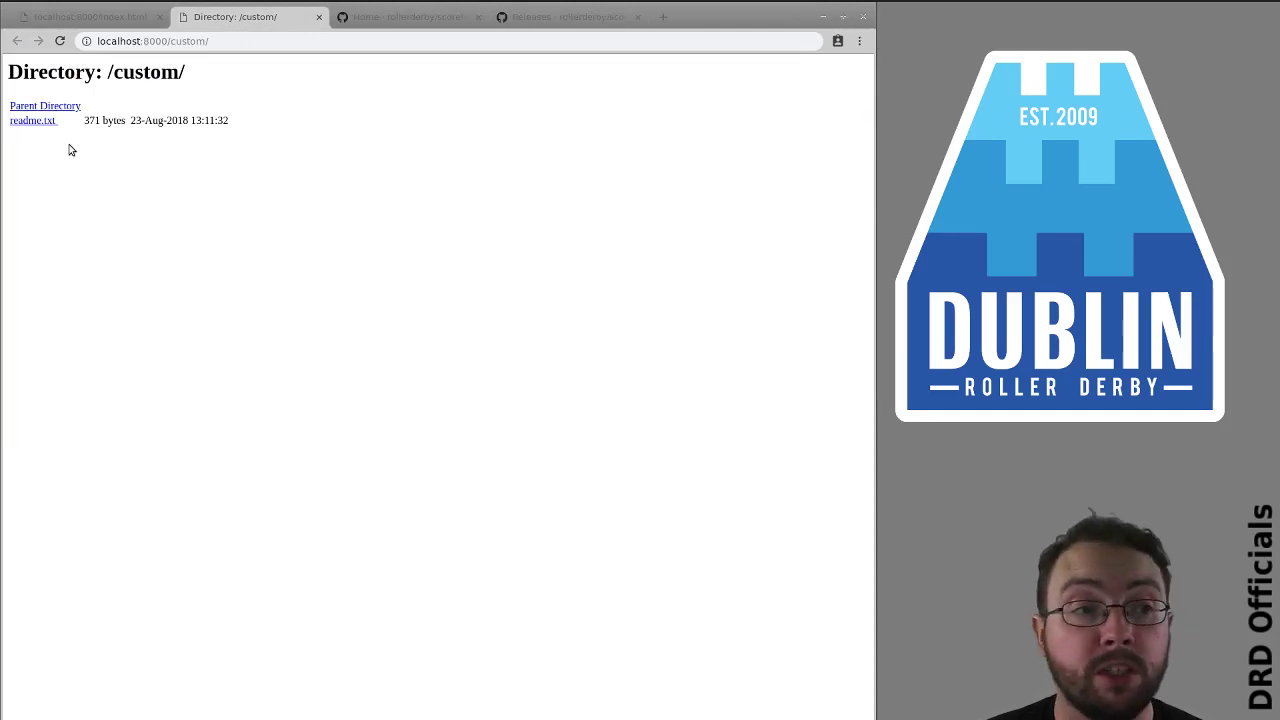
left_click(70, 108)
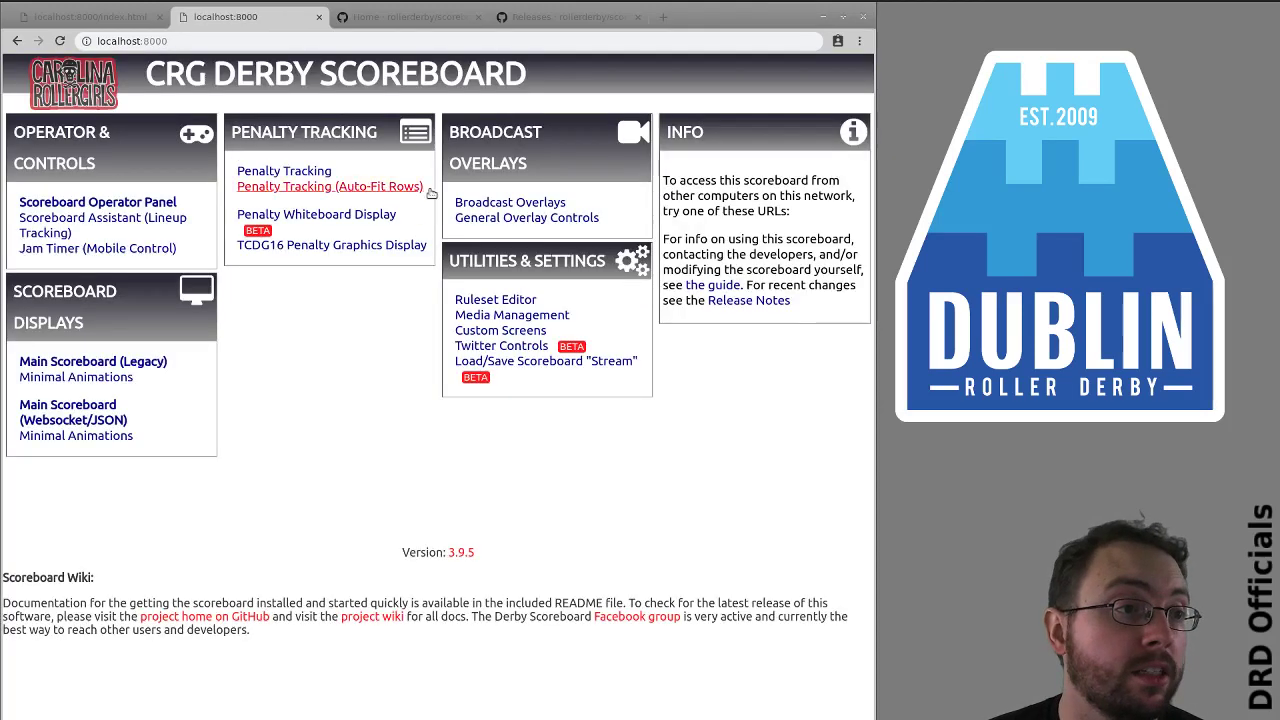
left_click(536, 328)
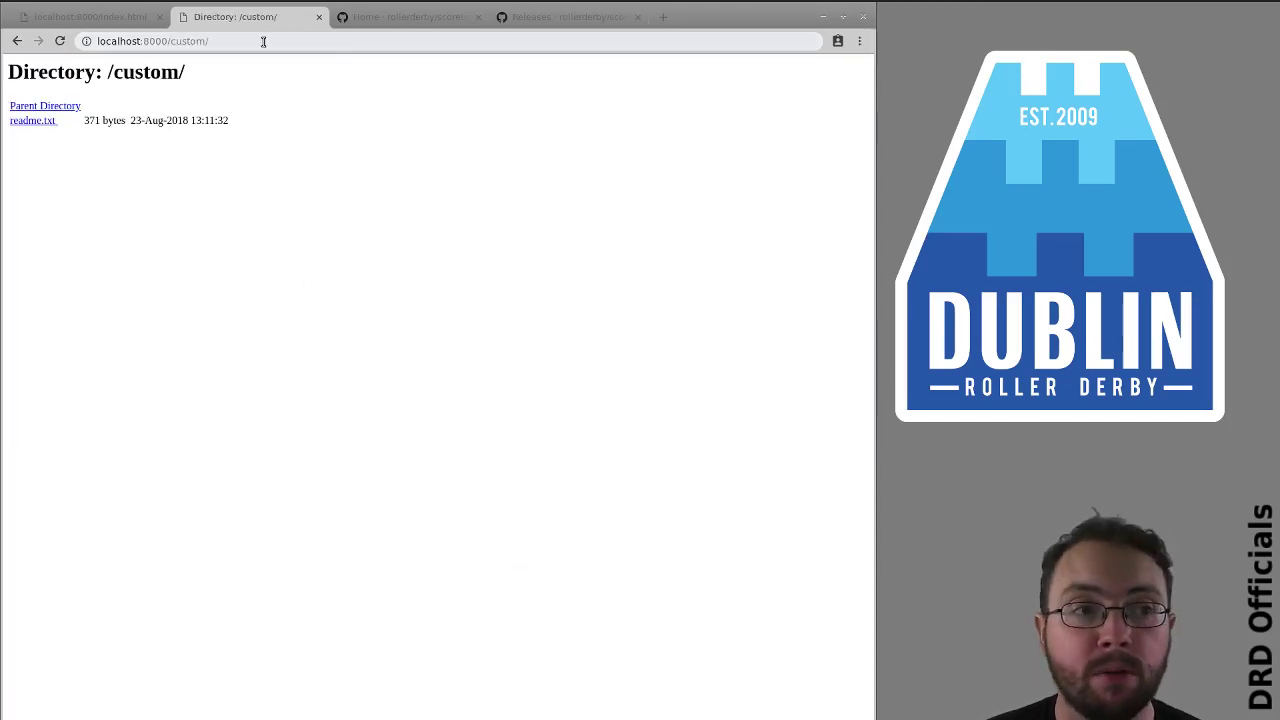
left_click(17, 41)
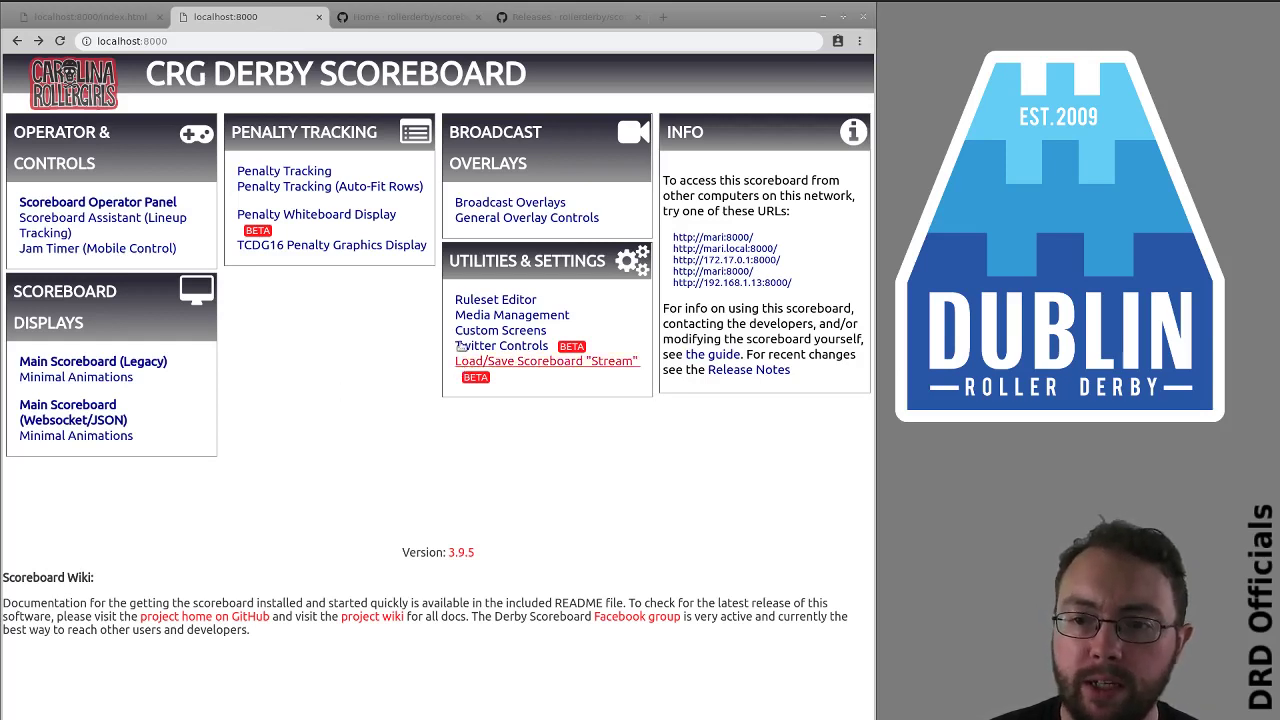
Switch to the scoreboard's GitHub wiki, look through the documentation topics on its home page, and open the WebSocket and State page.
left_click(405, 17)
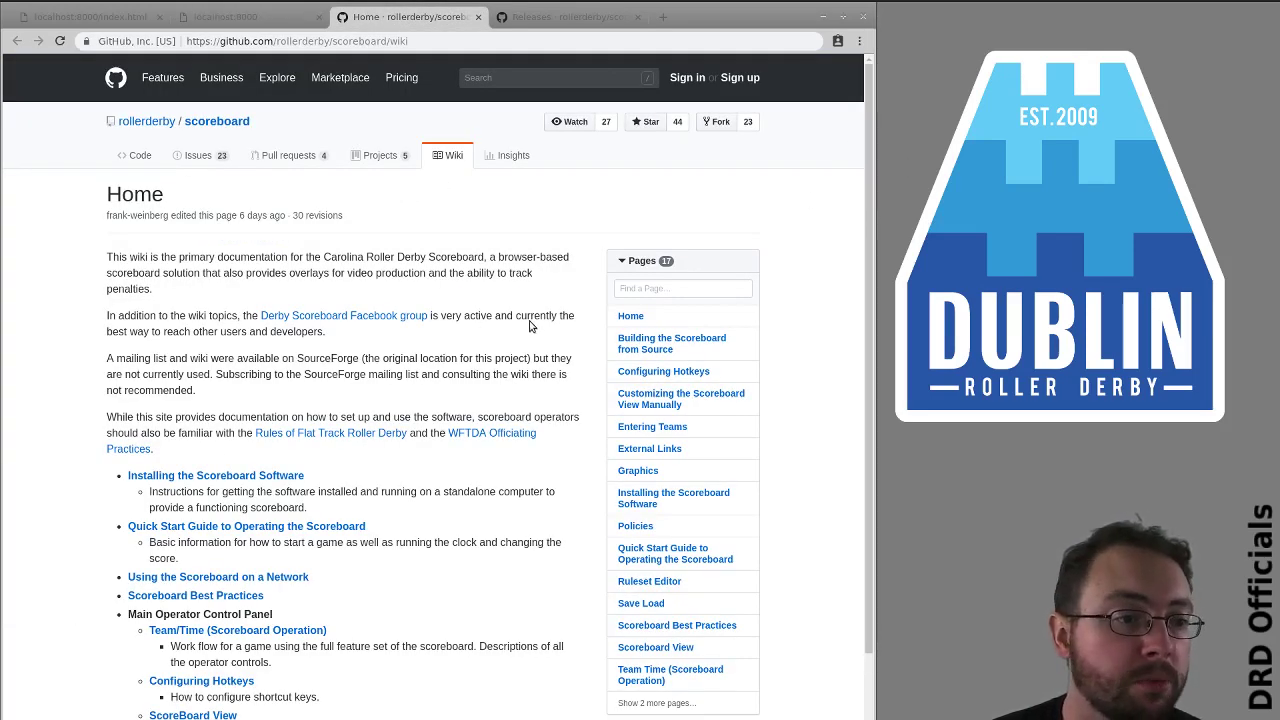
left_click_drag(870, 89, 850, 310)
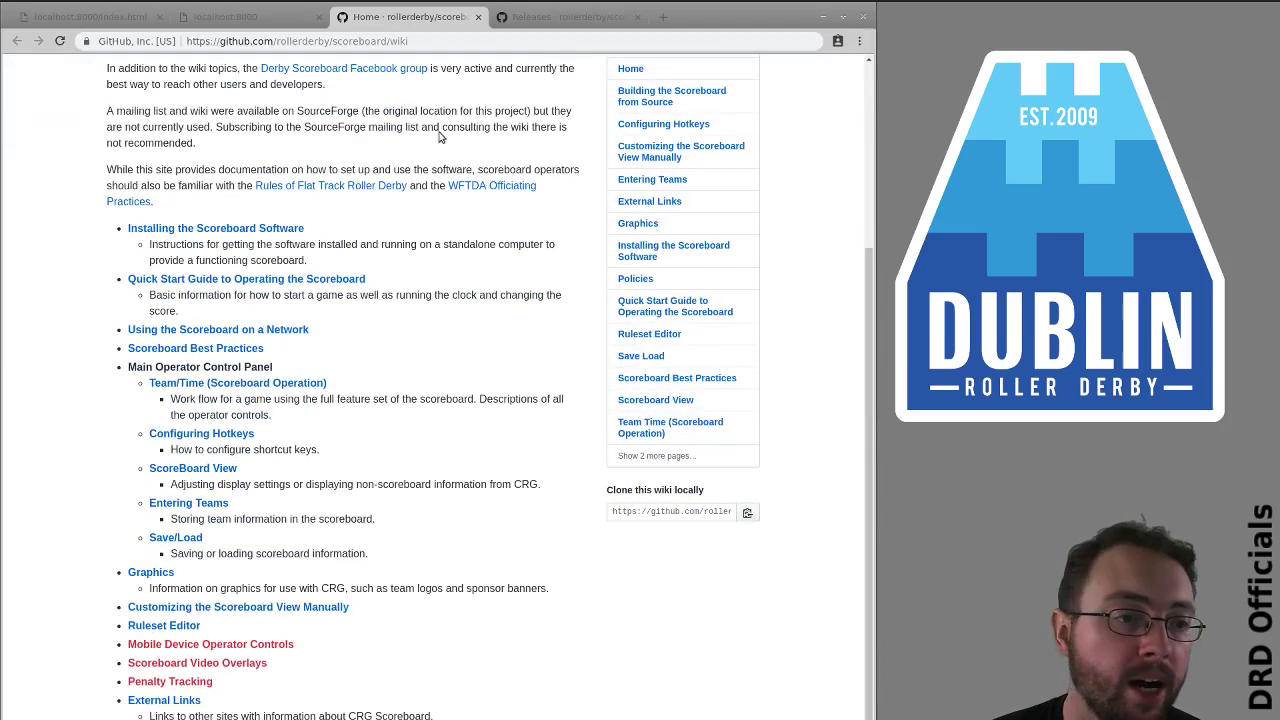
left_click_drag(870, 545, 499, 169)
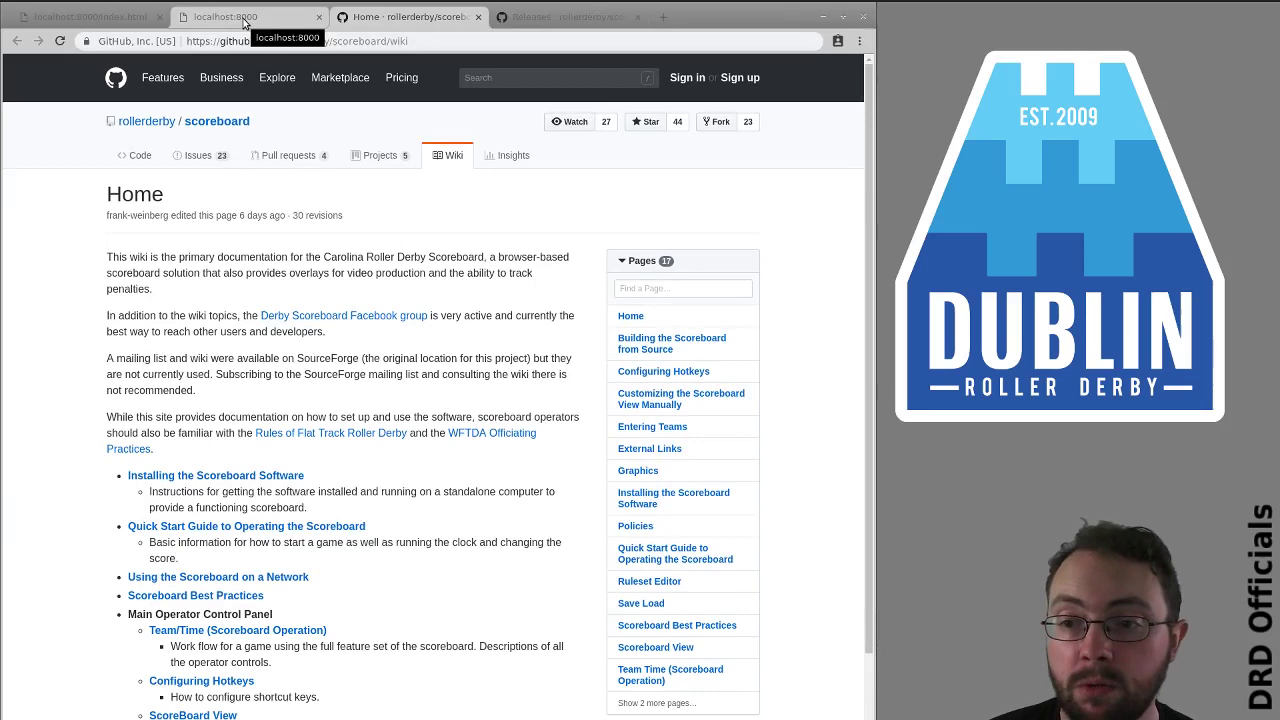
scroll(690, 575, "down", 3)
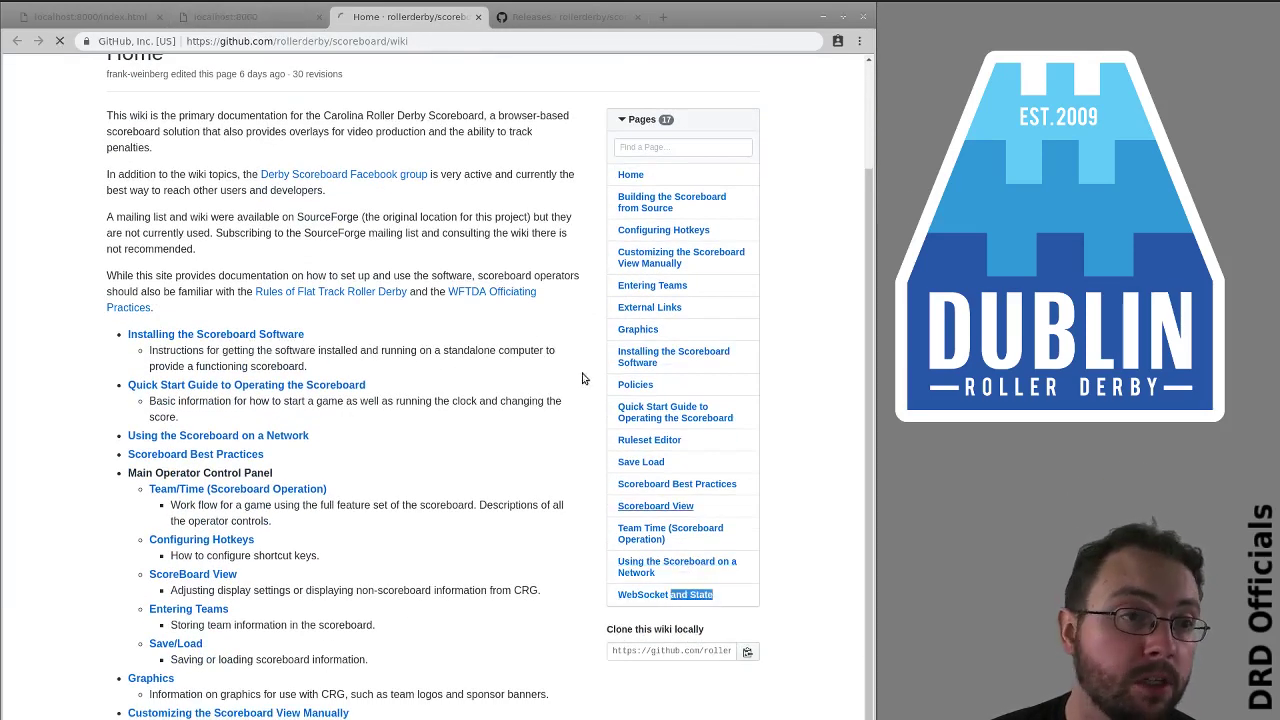
left_click(667, 596)
left_click_drag(865, 165, 834, 62)
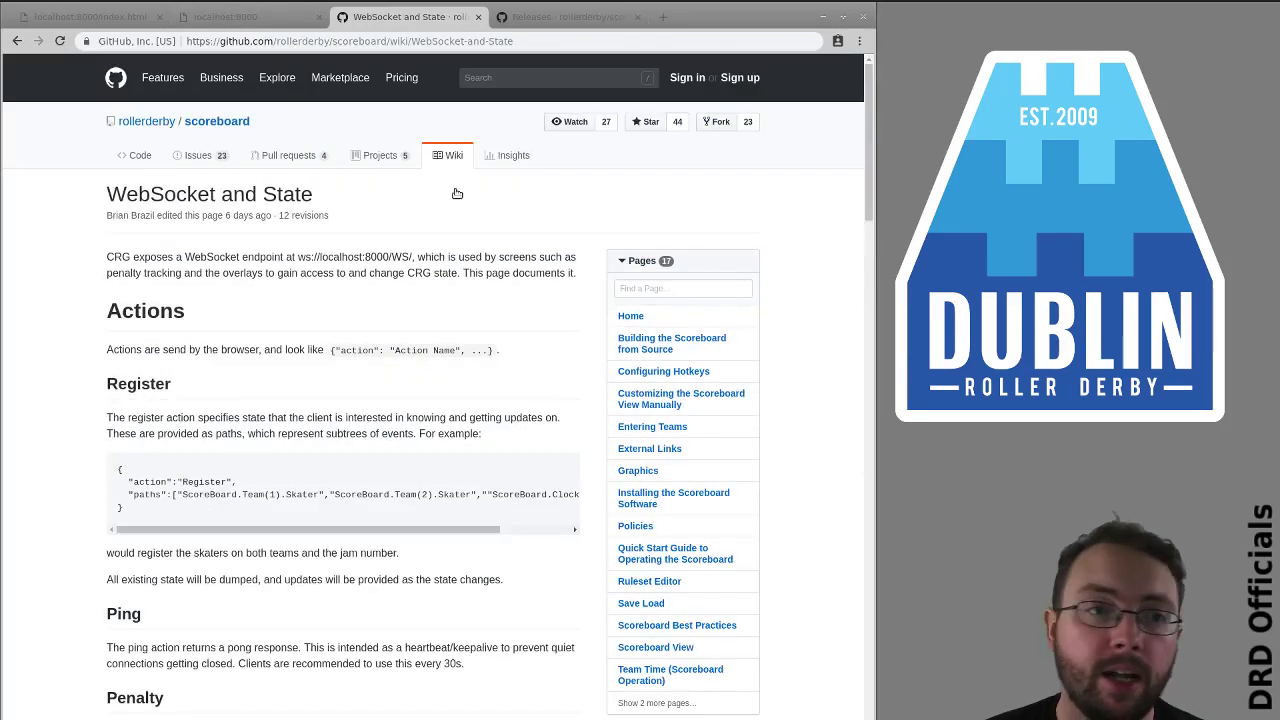